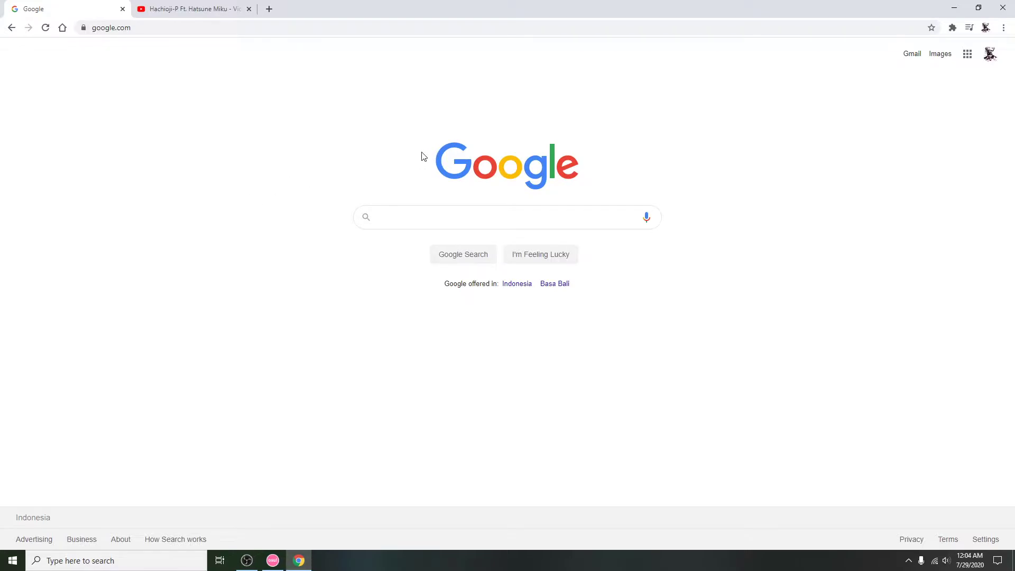
# Search Google for 'kuroni bongo cat' and open the kuroni/bongocat-osu GitHub result
pyautogui.click(188, 9)
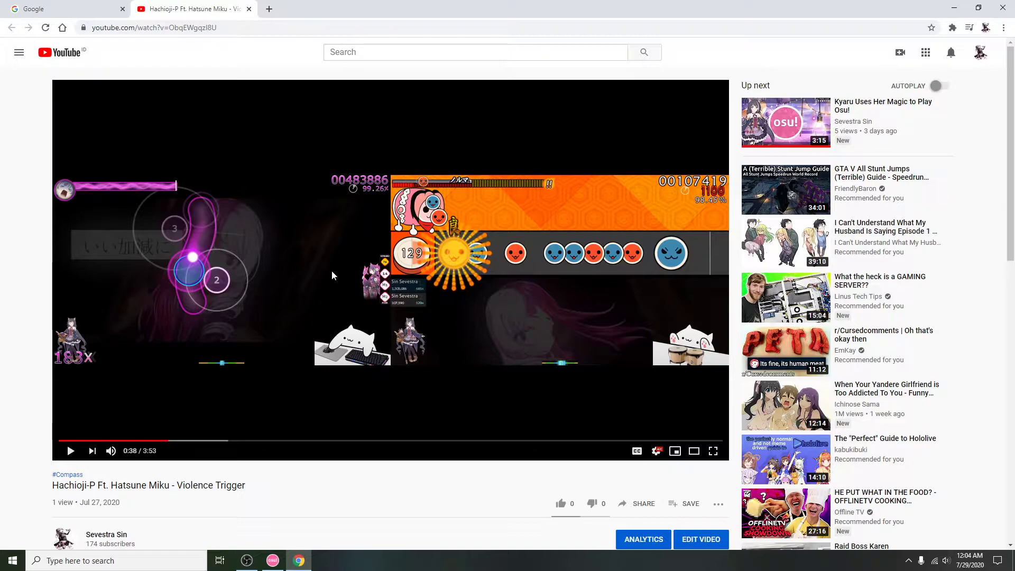
pyautogui.click(53, 8)
pyautogui.click(463, 224)
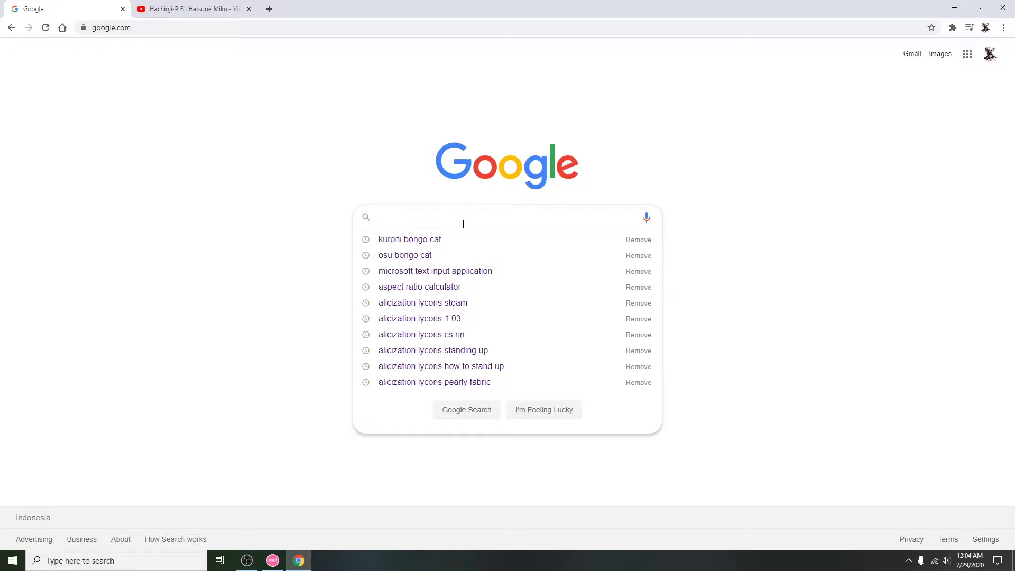
pyautogui.write('kuroni ')
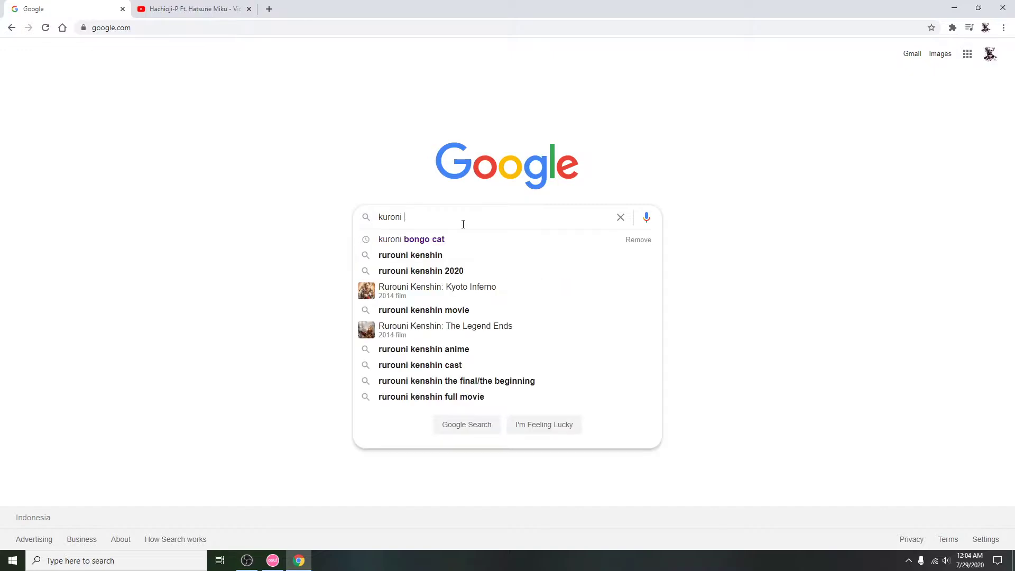
pyautogui.write('bongo cat')
pyautogui.press('Return')
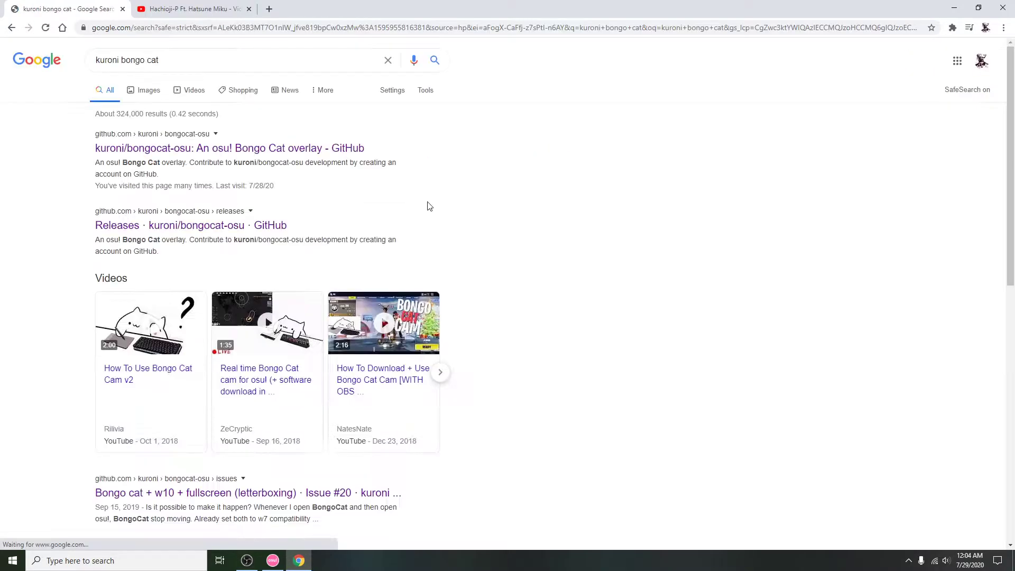
pyautogui.click(150, 155)
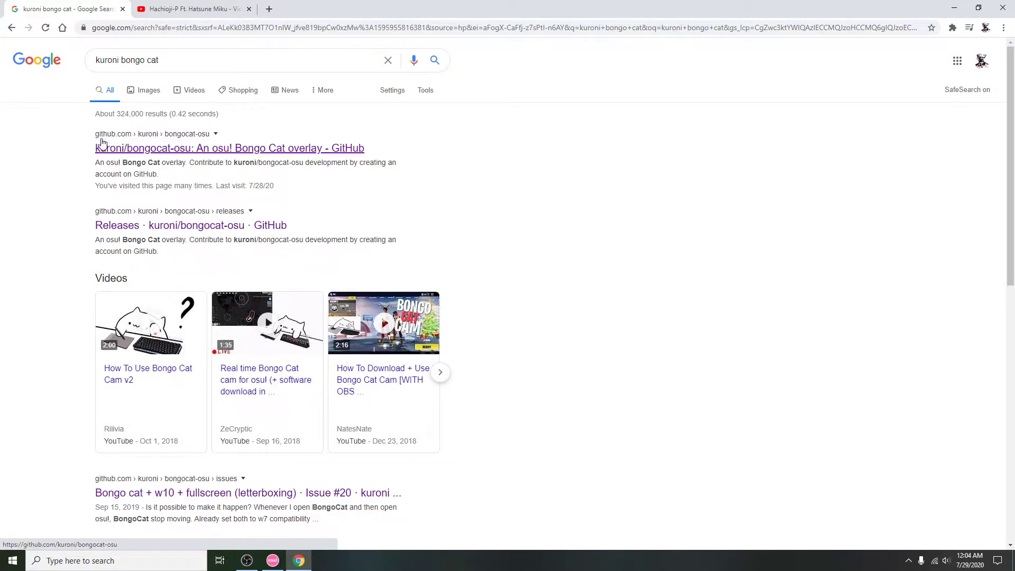
# Load the kuroni/bongocat-osu repository, glancing at the example gameplay video before returning
pyautogui.click(165, 153)
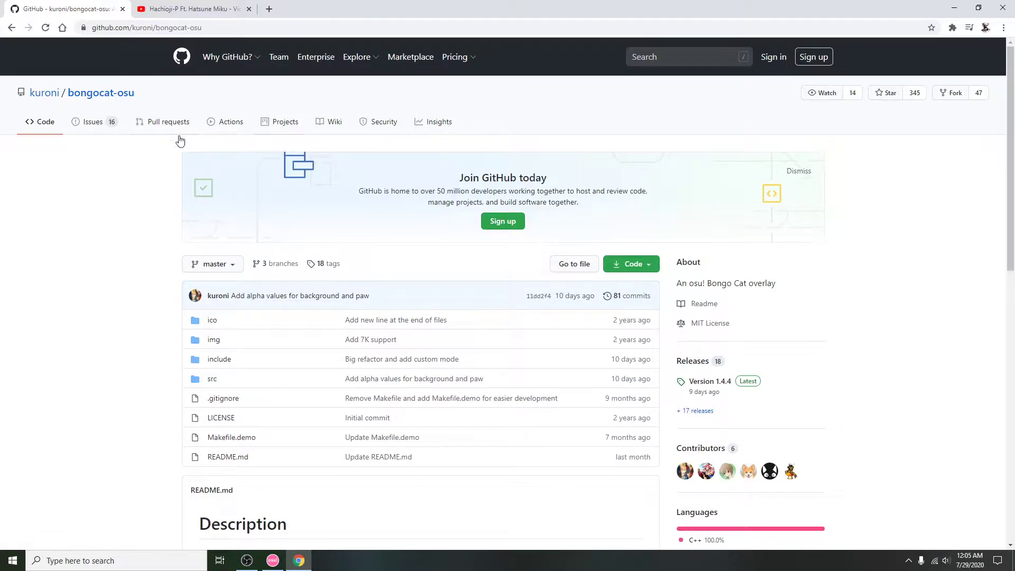
pyautogui.click(192, 9)
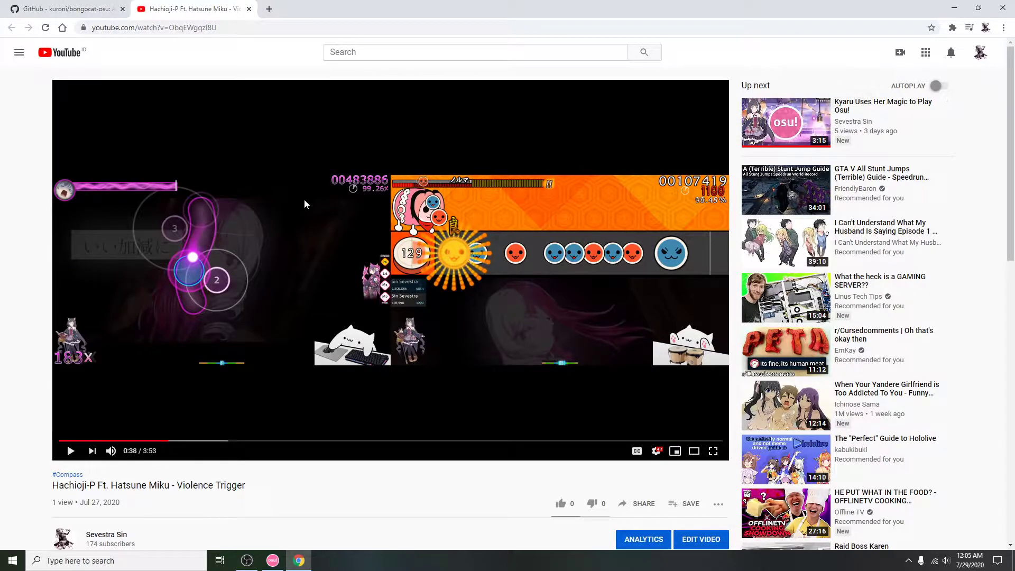
pyautogui.click(58, 5)
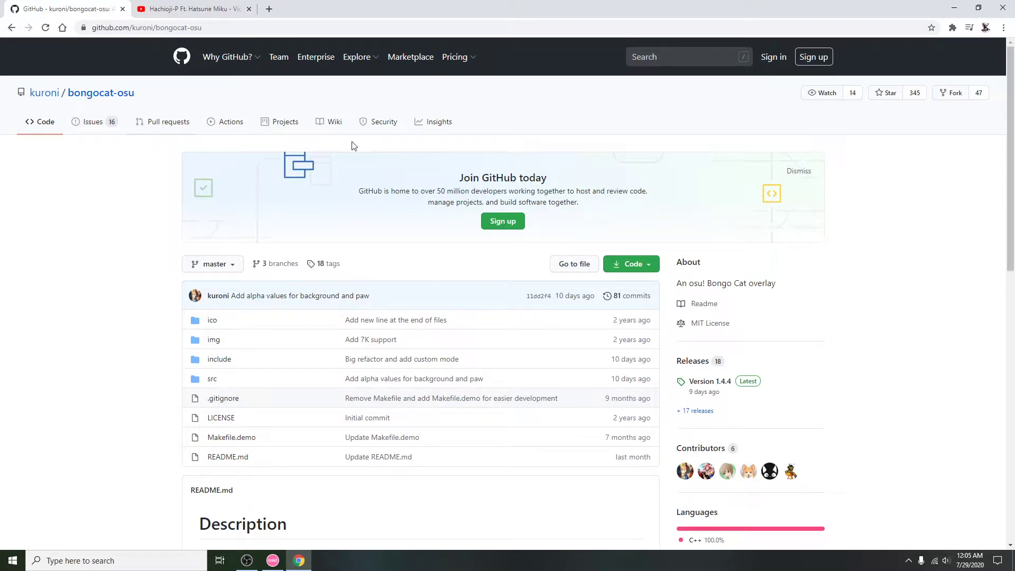
# Download bongocat-osu_x64.zip from the Version 1.4.4 release in the Releases list
pyautogui.click(694, 363)
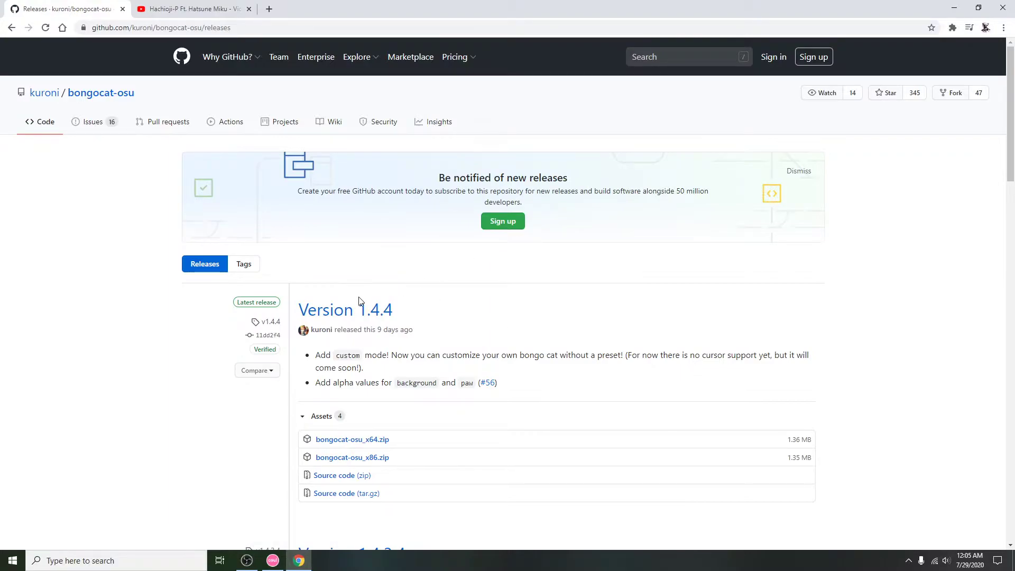
pyautogui.click(327, 313)
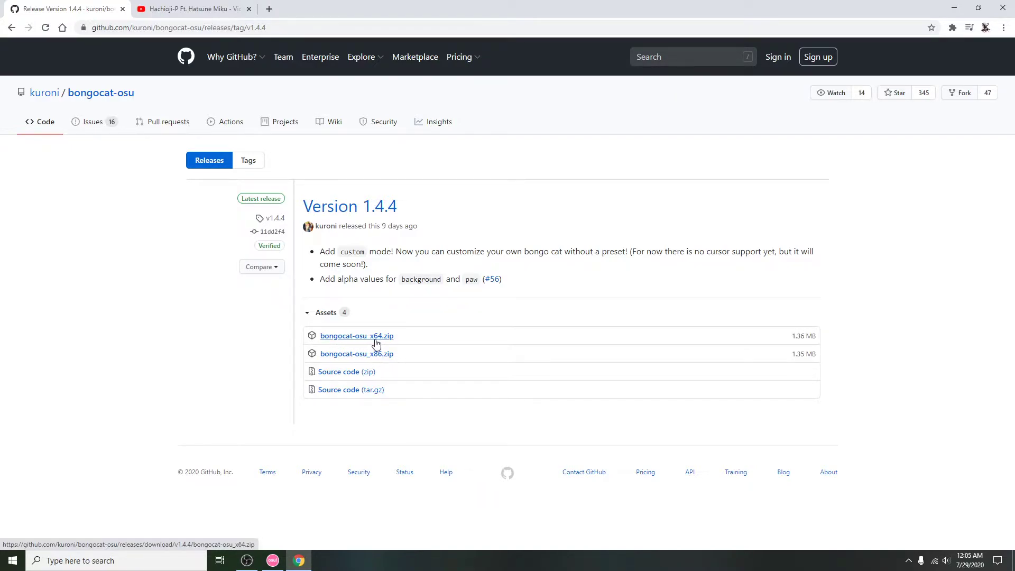
pyautogui.click(375, 342)
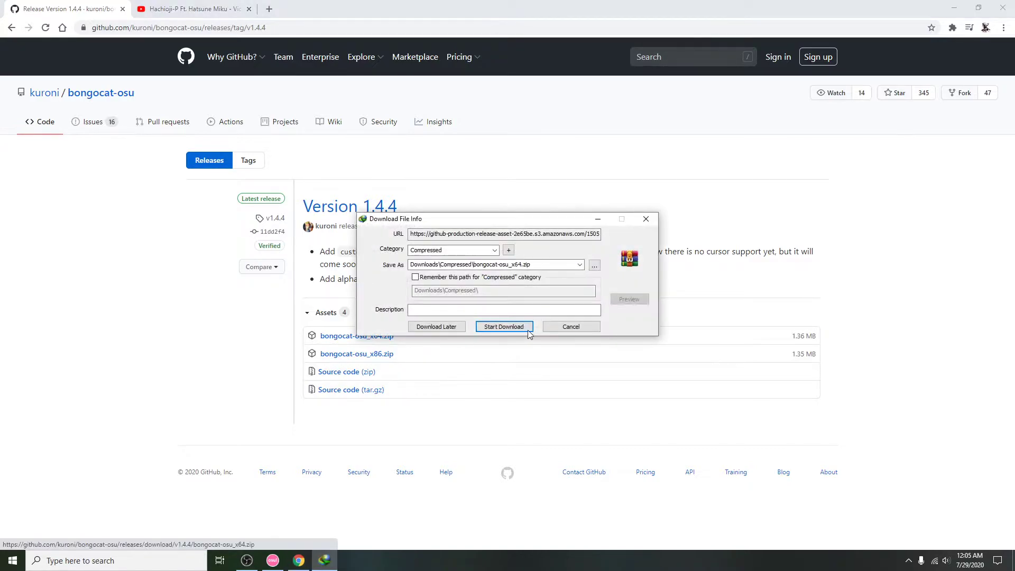
pyautogui.click(521, 327)
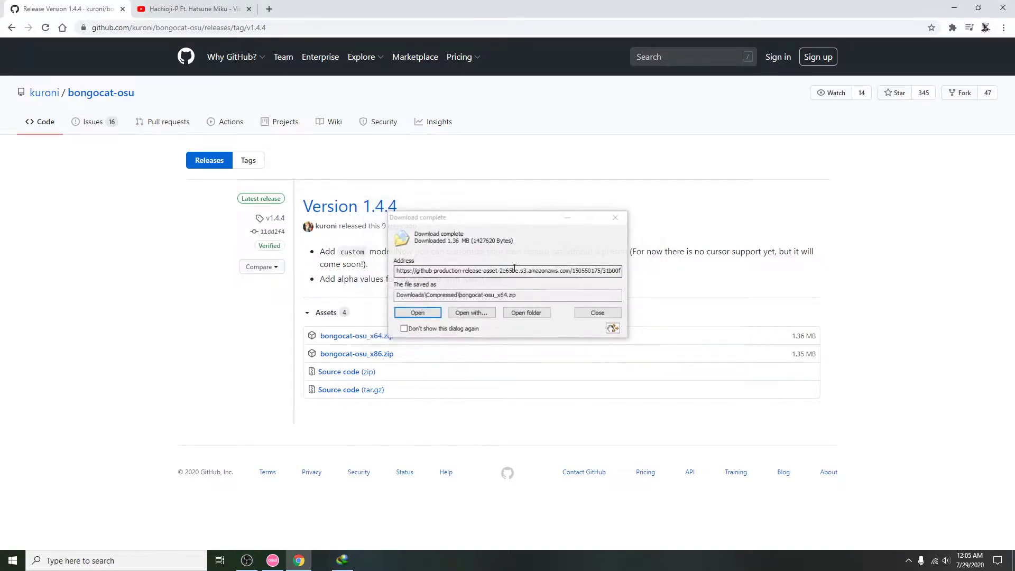
# Extract the downloaded zip to a bongocat-osu_x64 folder and open that folder
pyautogui.click(541, 319)
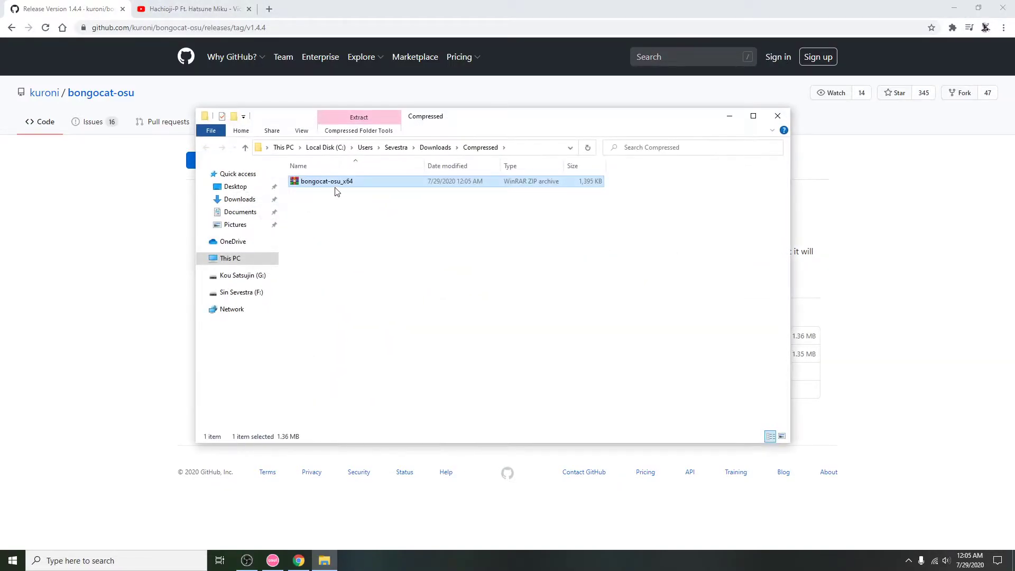
pyautogui.rightClick(338, 188)
pyautogui.click(430, 241)
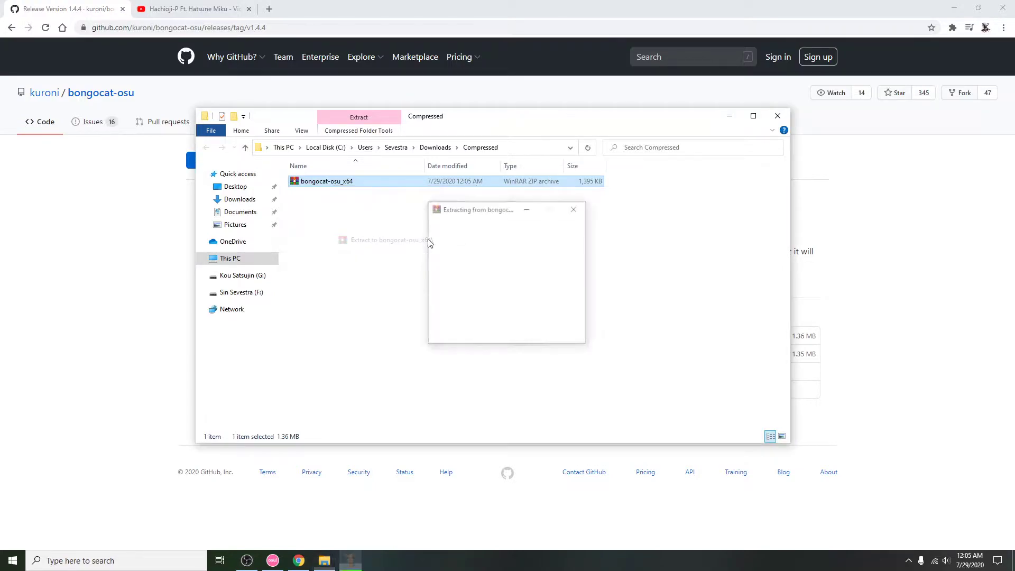
pyautogui.doubleClick(320, 184)
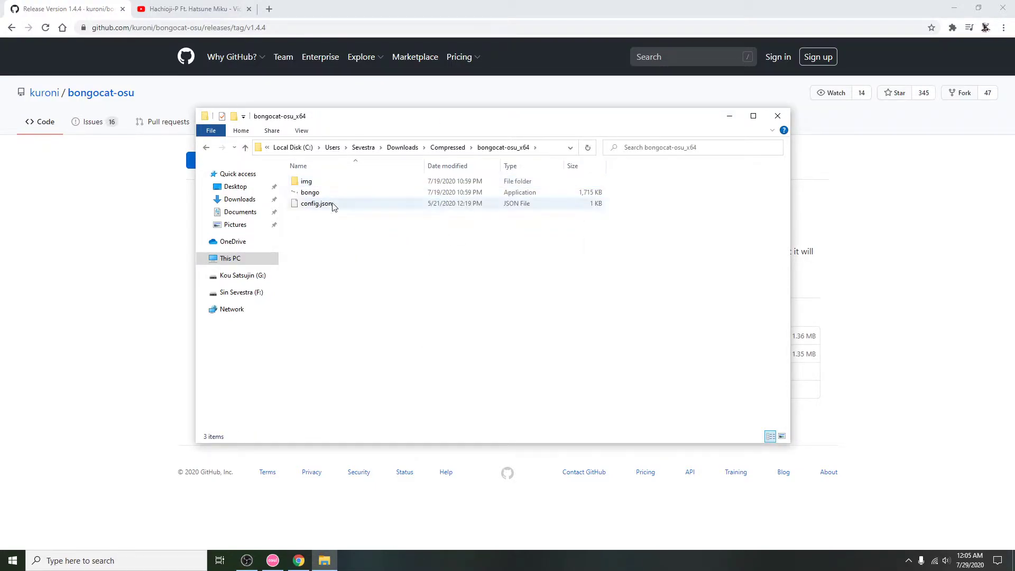
# Launch the bongo application and place the Bongo Cat window at the lower left
pyautogui.click(310, 193)
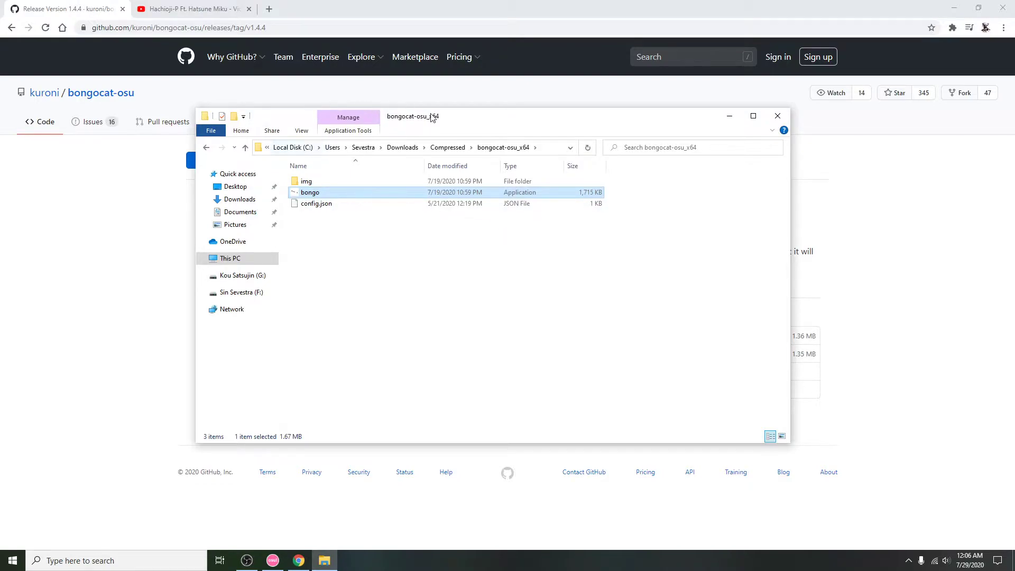
pyautogui.moveTo(435, 121); pyautogui.dragTo(632, 31)
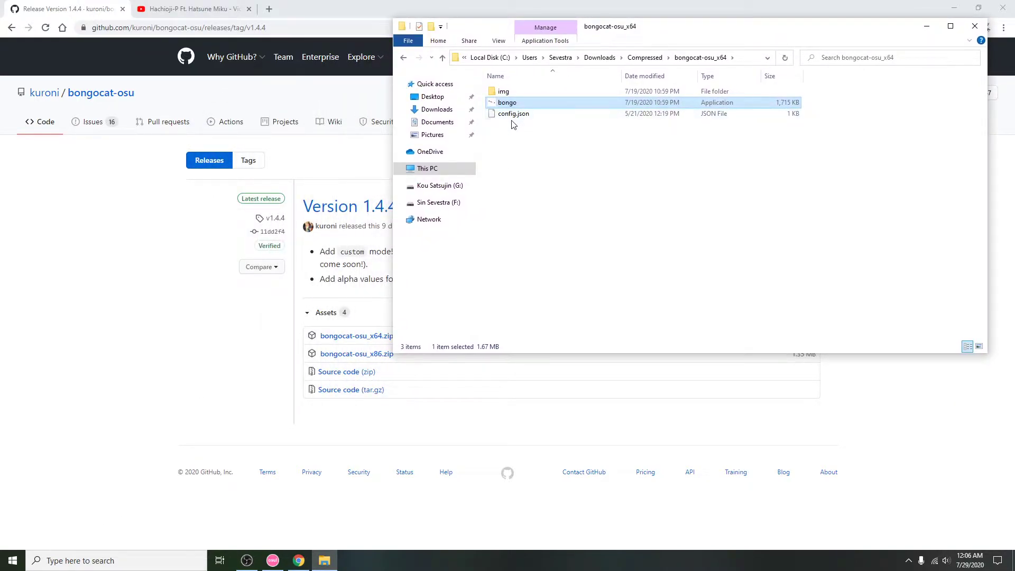
pyautogui.press('Return')
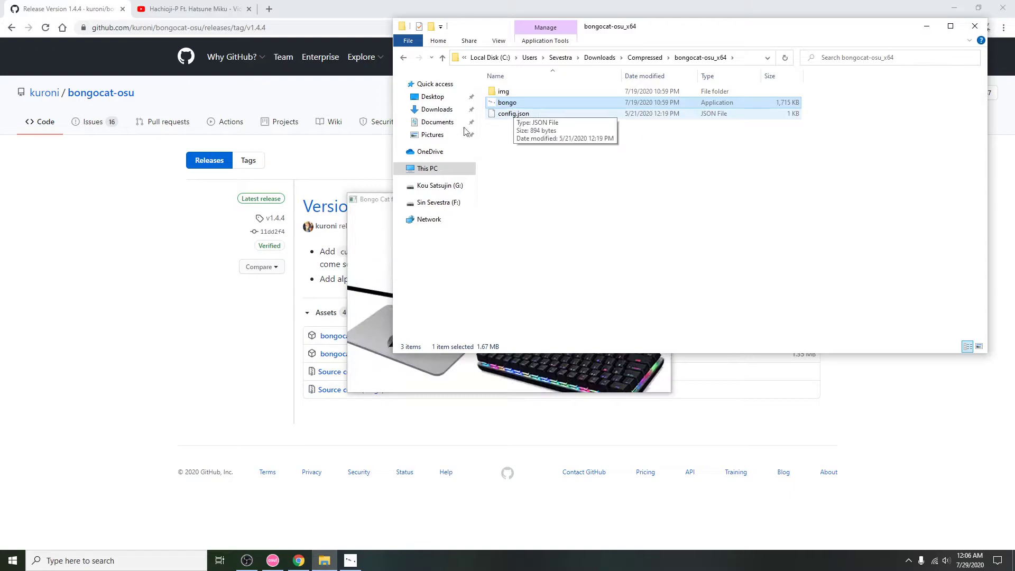
pyautogui.moveTo(378, 199)
pyautogui.mouseDown()
pyautogui.moveTo(149, 198)
pyautogui.moveTo(77, 256)
pyautogui.mouseUp()
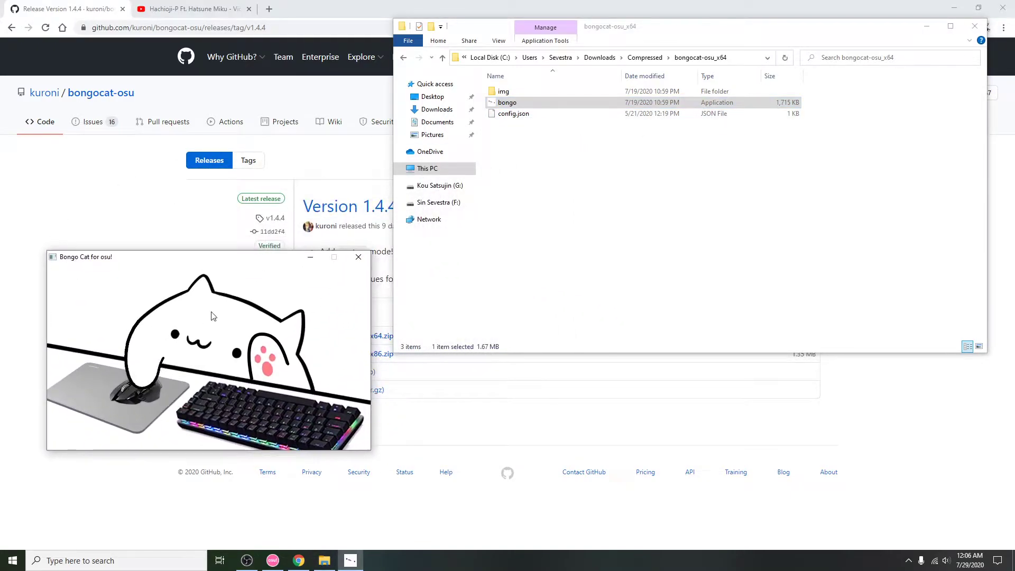
# Launch Notepad through Windows search
pyautogui.click(122, 553)
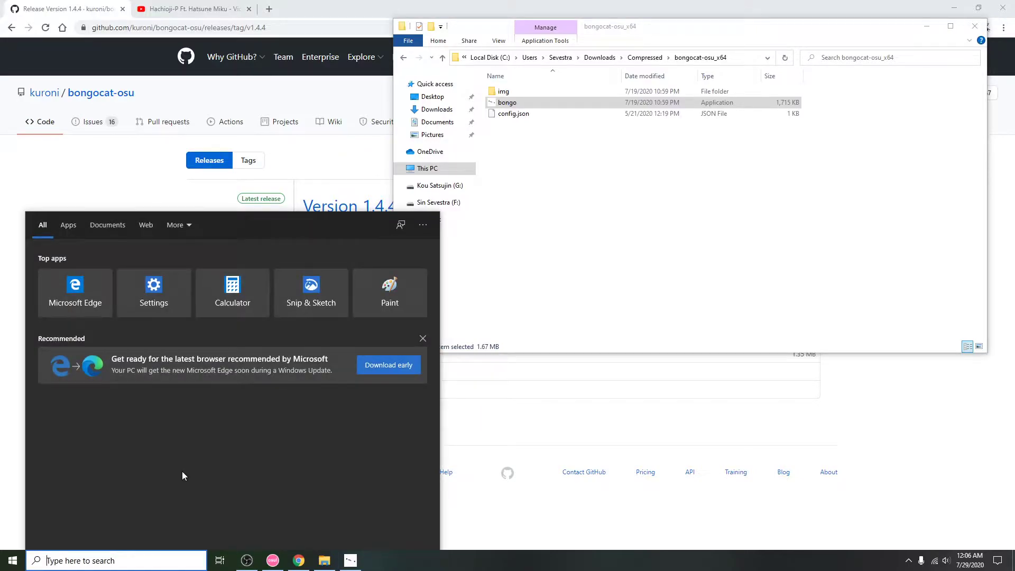
pyautogui.write('notepad')
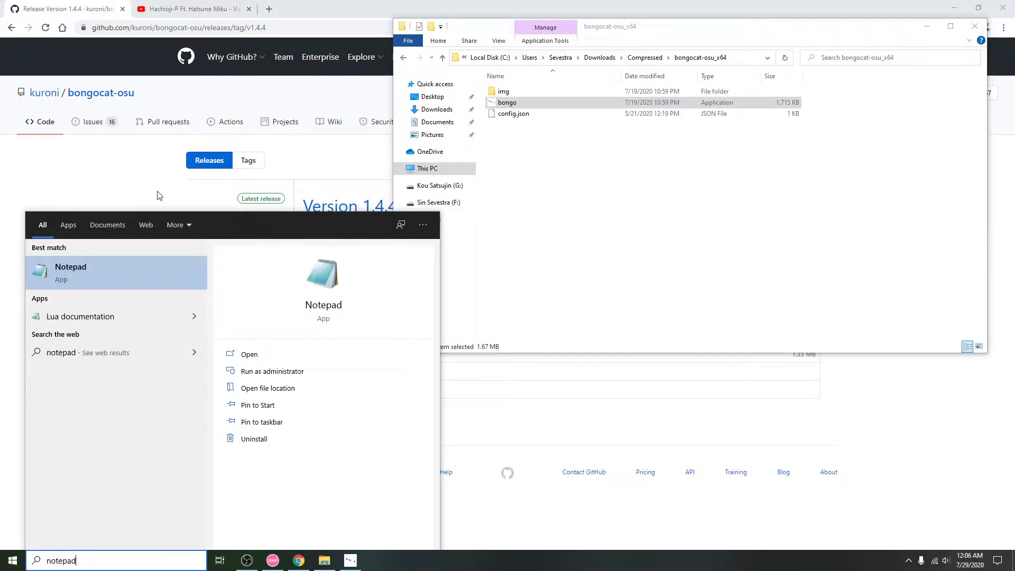
pyautogui.click(111, 268)
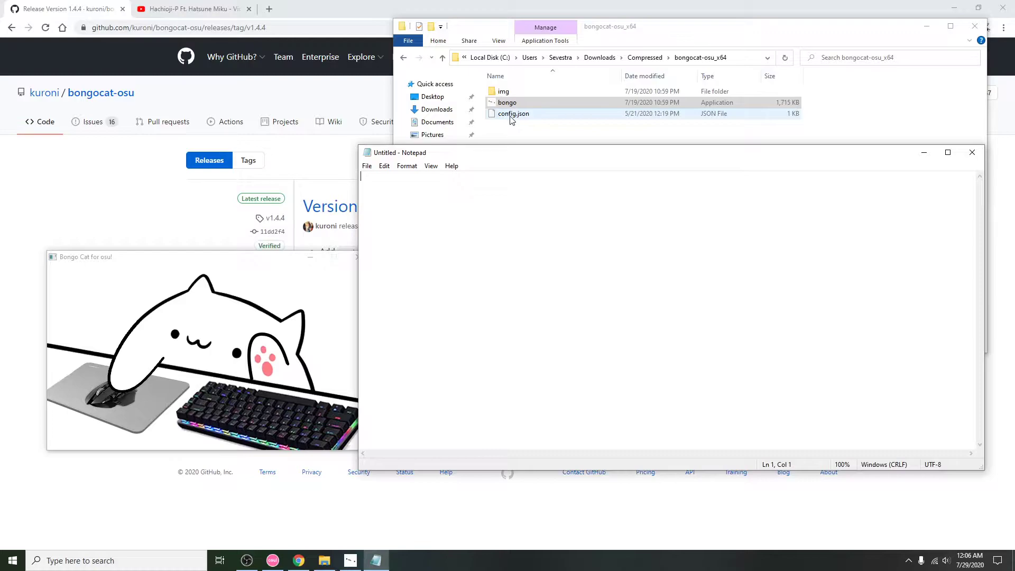
# Load config.json into Notepad and place the cursor at the "mode": 1 value
pyautogui.moveTo(511, 114); pyautogui.dragTo(525, 189)
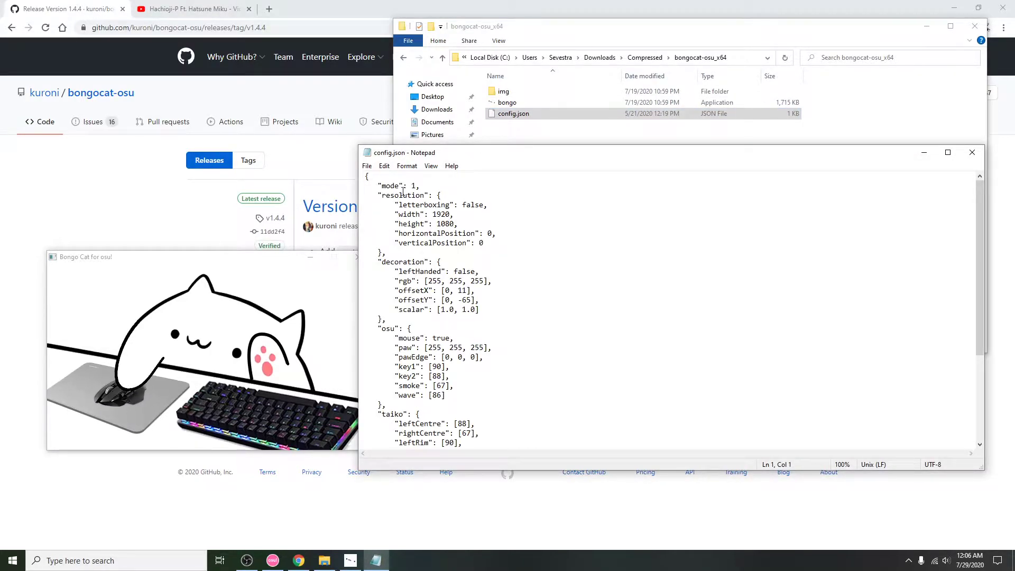
pyautogui.moveTo(205, 263); pyautogui.dragTo(185, 255)
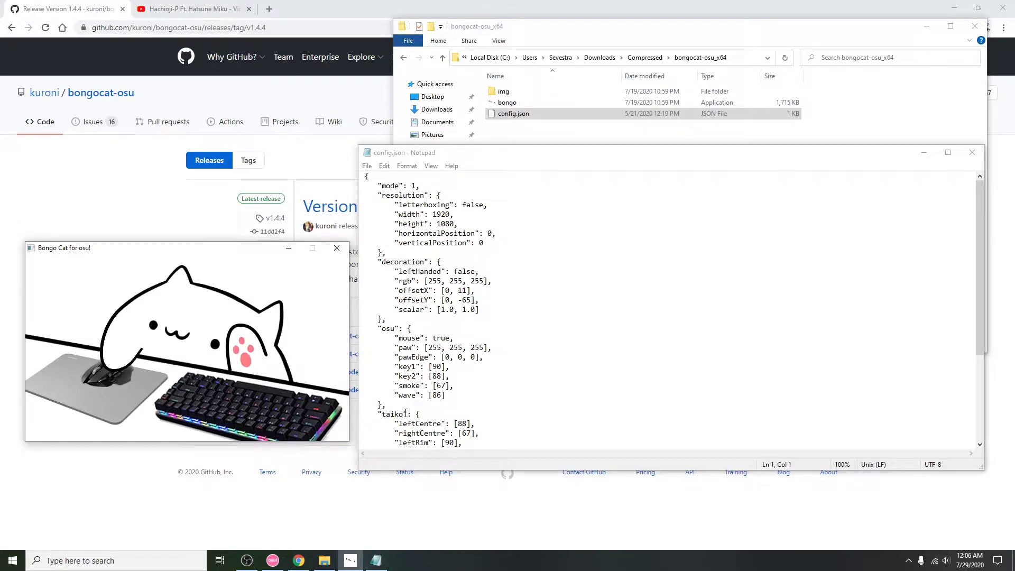
pyautogui.scroll(-5, 404, 401)
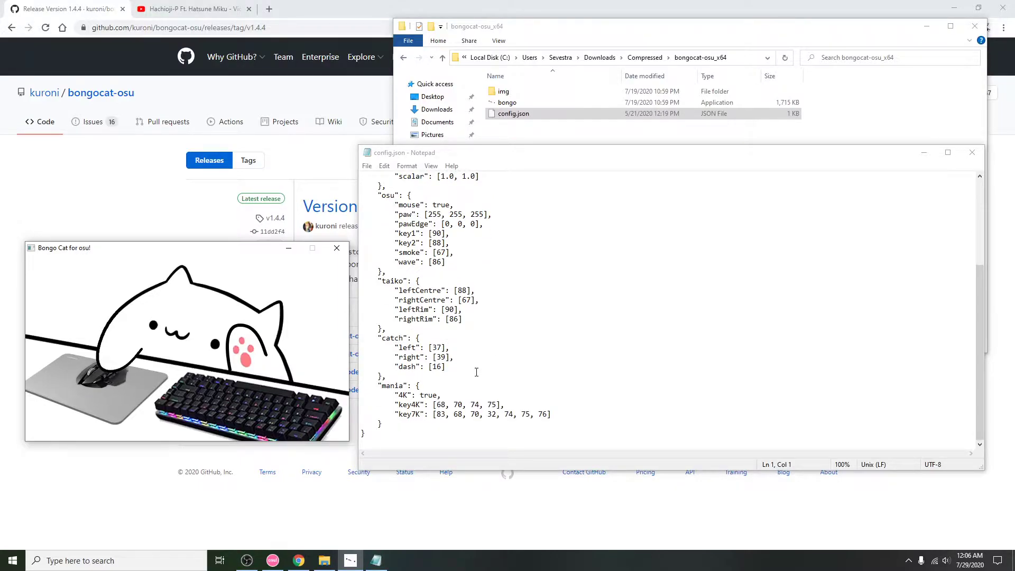
pyautogui.scroll(5, 396, 385)
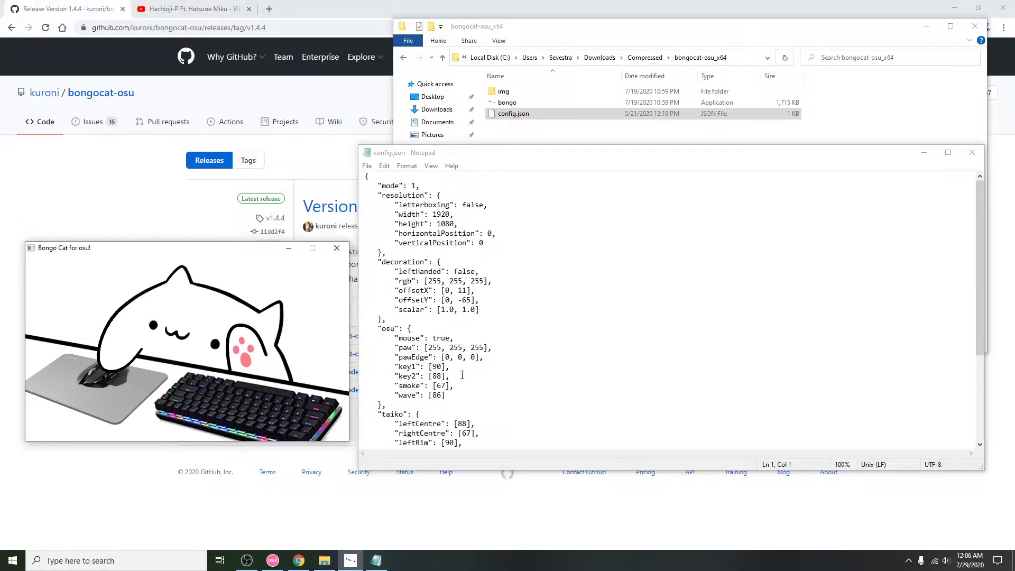
pyautogui.click(416, 186)
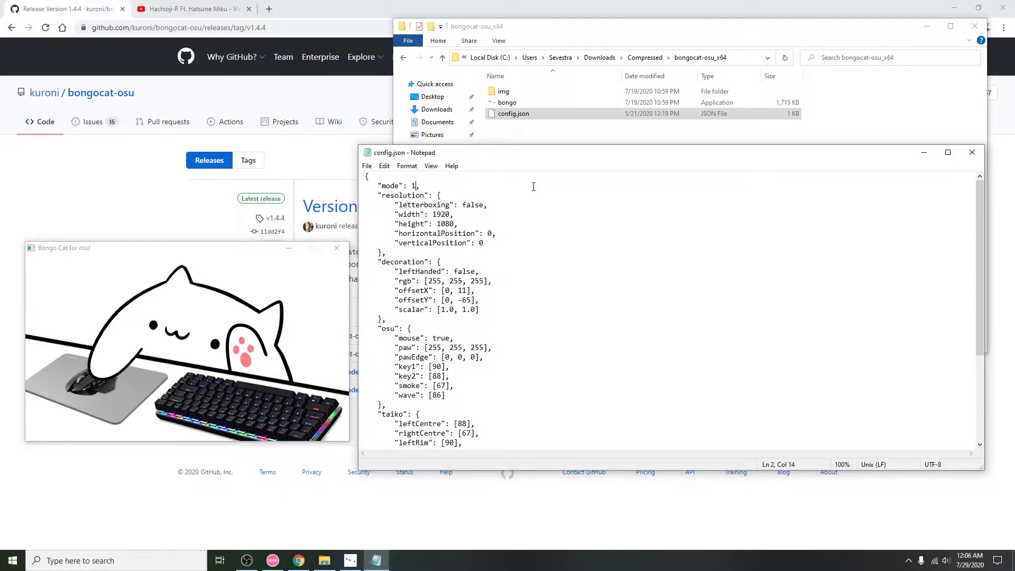
# Change the config's mode to 2 and save config.json
pyautogui.press('BackSpace')
pyautogui.write('2')
pyautogui.click(154, 260)
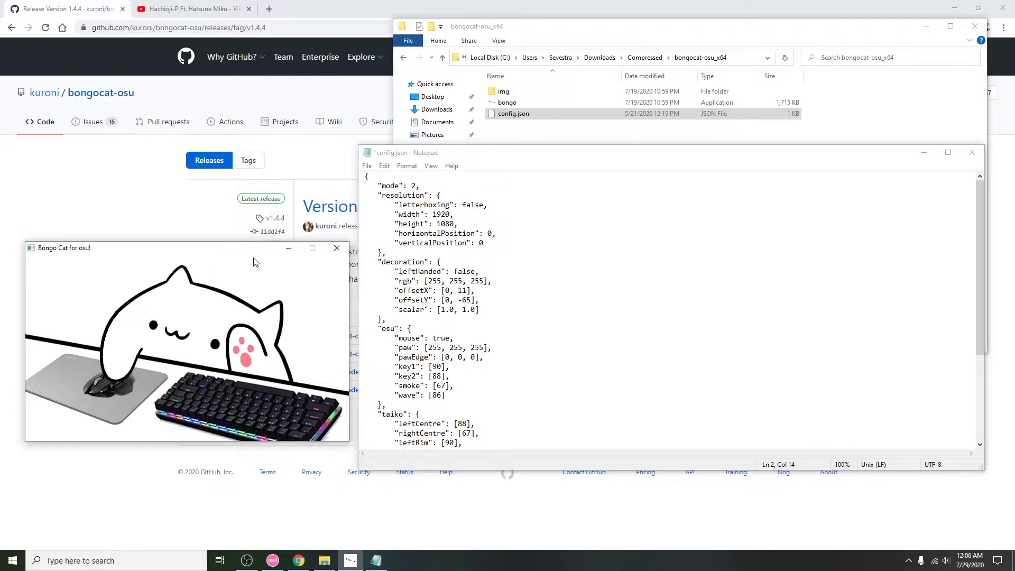
pyautogui.click(482, 149)
pyautogui.hotkey('ctrl', 's')
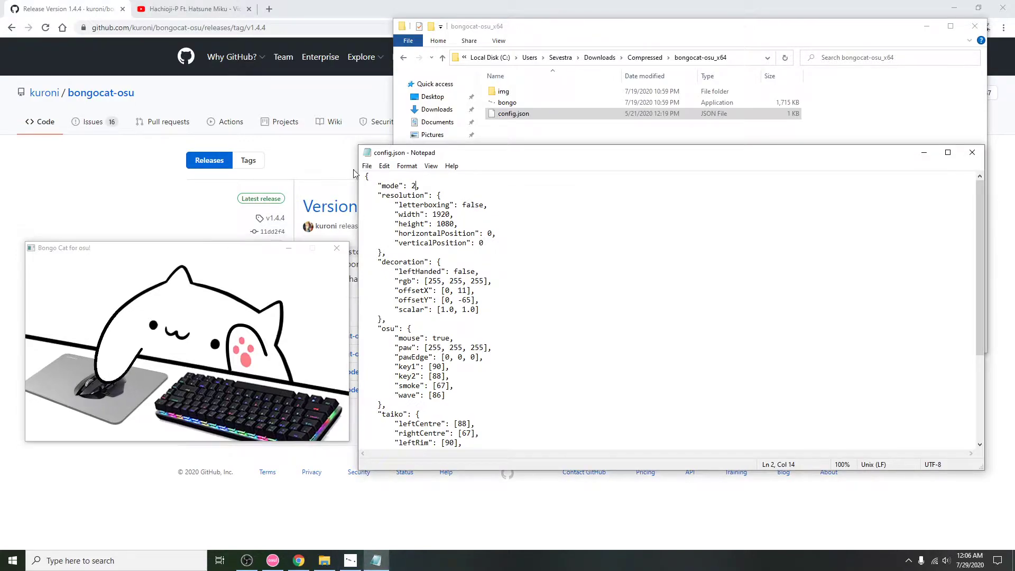
pyautogui.click(367, 166)
pyautogui.click(390, 214)
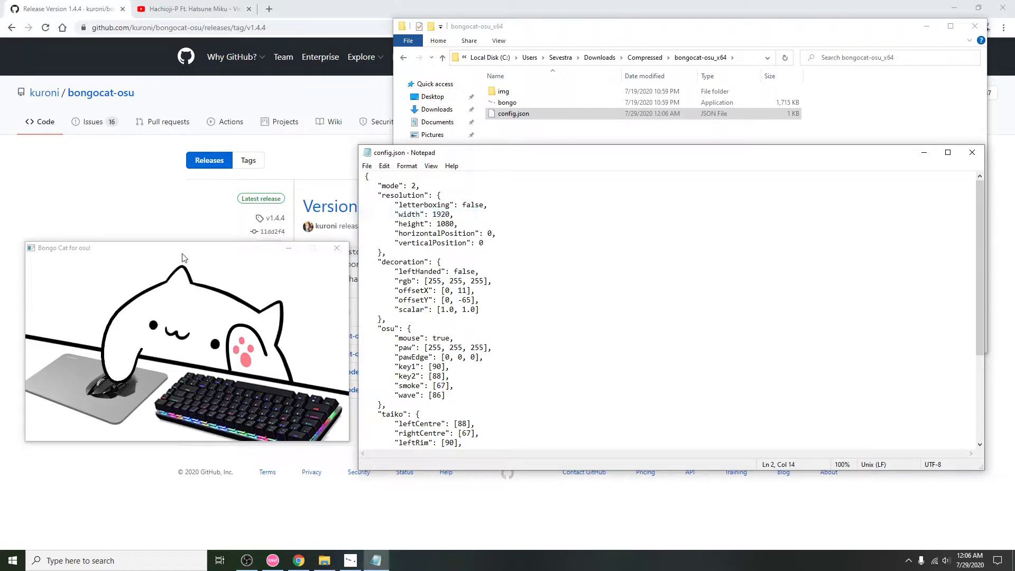
# Reload Bongo Cat with Ctrl+R and test the taiko drums using the x and c keys
pyautogui.click(185, 263)
pyautogui.hotkey('ctrl', 'r')
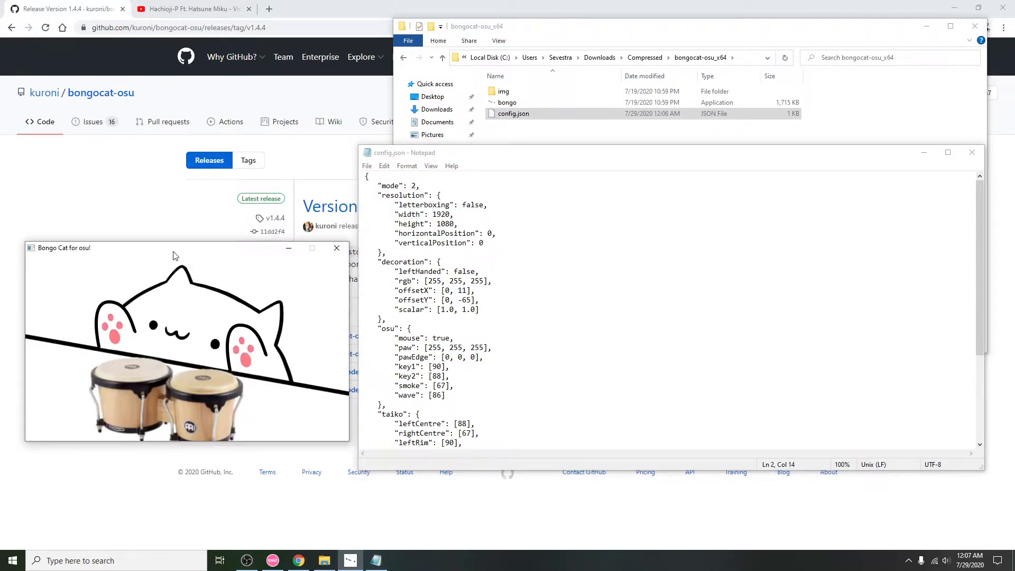
pyautogui.moveTo(173, 252); pyautogui.dragTo(183, 253)
pyautogui.press('c')
pyautogui.press('x')
pyautogui.press('c')
pyautogui.press('x')
pyautogui.press('c')
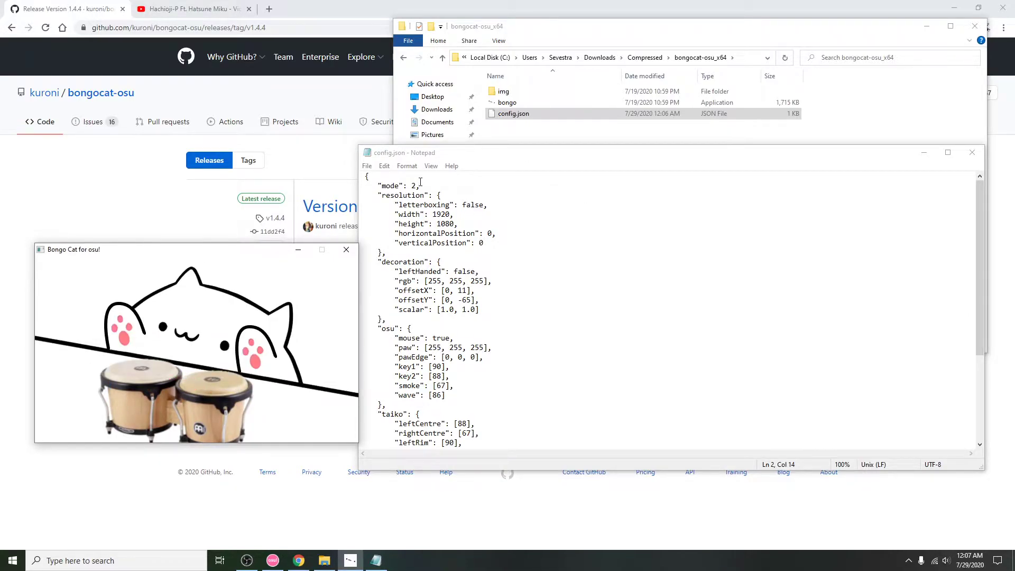
# Switch to mode 3, save, reload Bongo Cat, and test the catch scene with arrows and Shift
pyautogui.click(488, 185)
pyautogui.press('BackSpace')
pyautogui.write('3')
pyautogui.hotkey('ctrl', 's')
pyautogui.click(200, 257)
pyautogui.hotkey('ctrl', 'r')
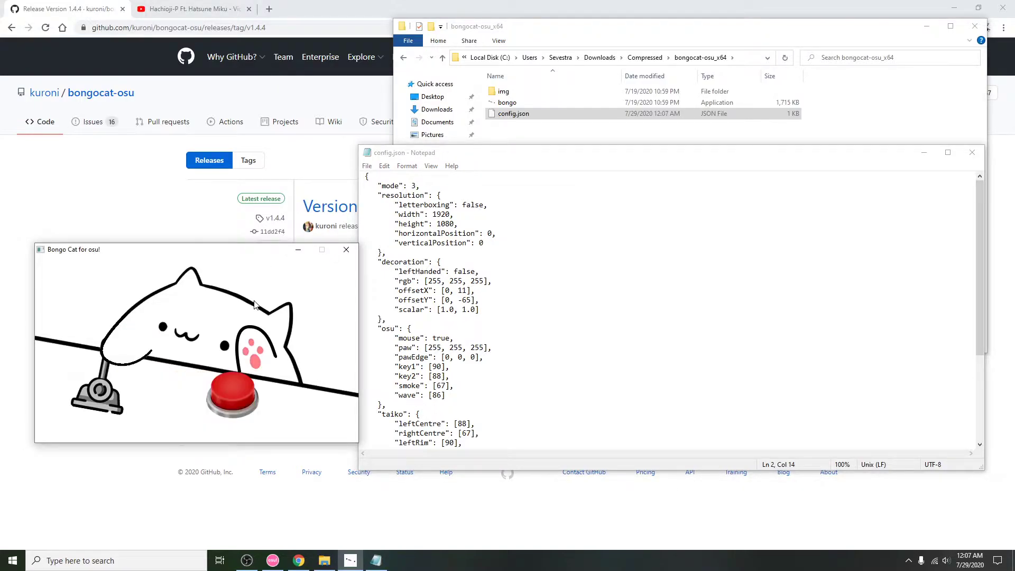
pyautogui.press('Right')
pyautogui.press('shift')
pyautogui.press('Left')
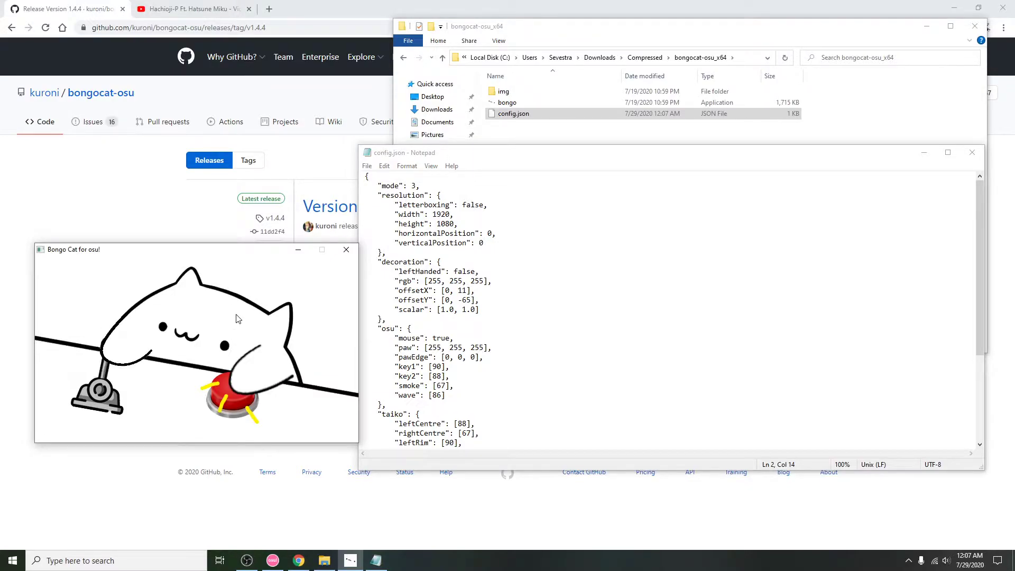
# Switch to mode 4, save, and view Bongo Cat's keyboard scene
pyautogui.click(417, 186)
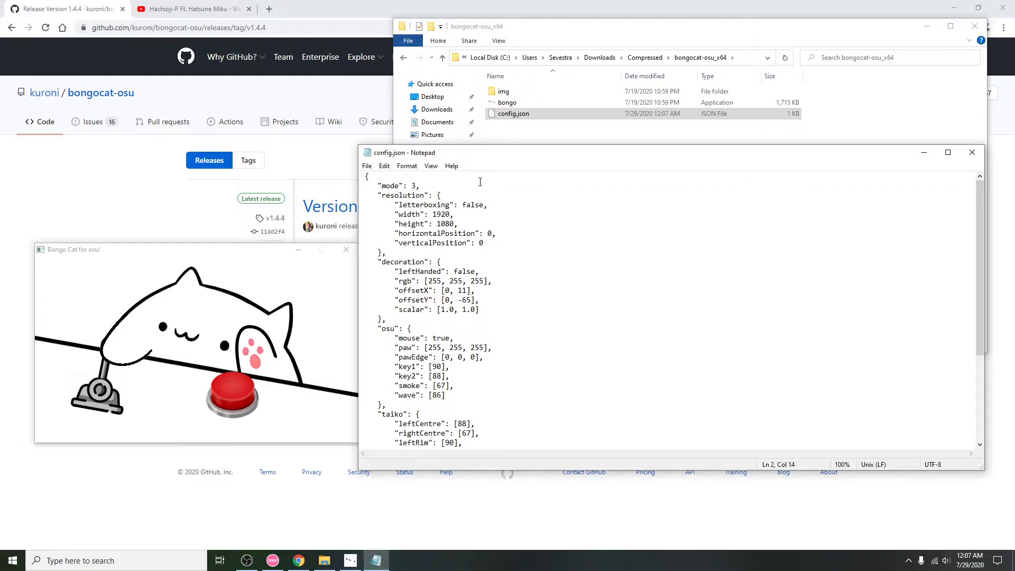
pyautogui.press('BackSpace')
pyautogui.write('4')
pyautogui.hotkey('ctrl', 's')
pyautogui.click(166, 276)
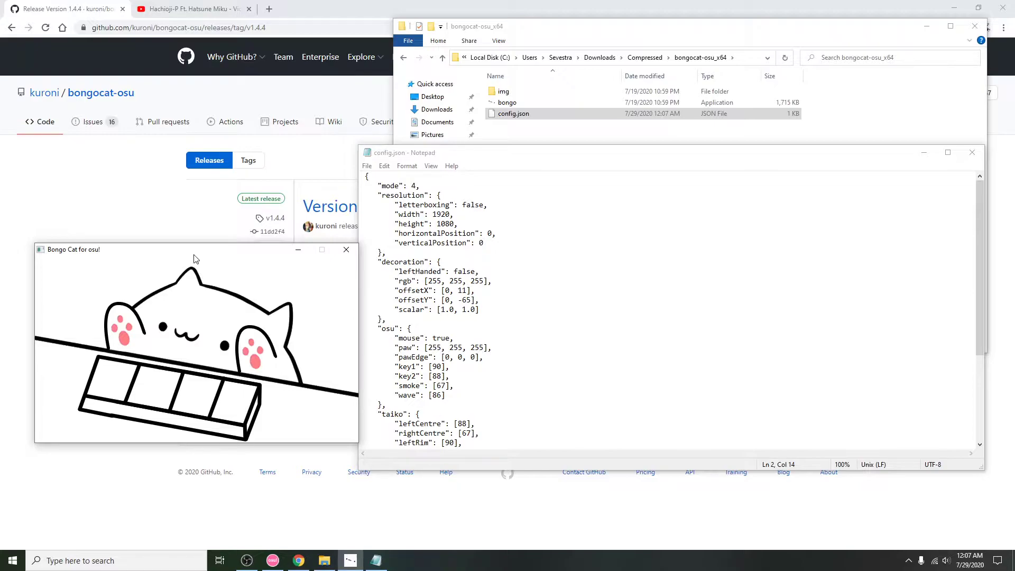
pyautogui.moveTo(194, 258); pyautogui.dragTo(173, 263)
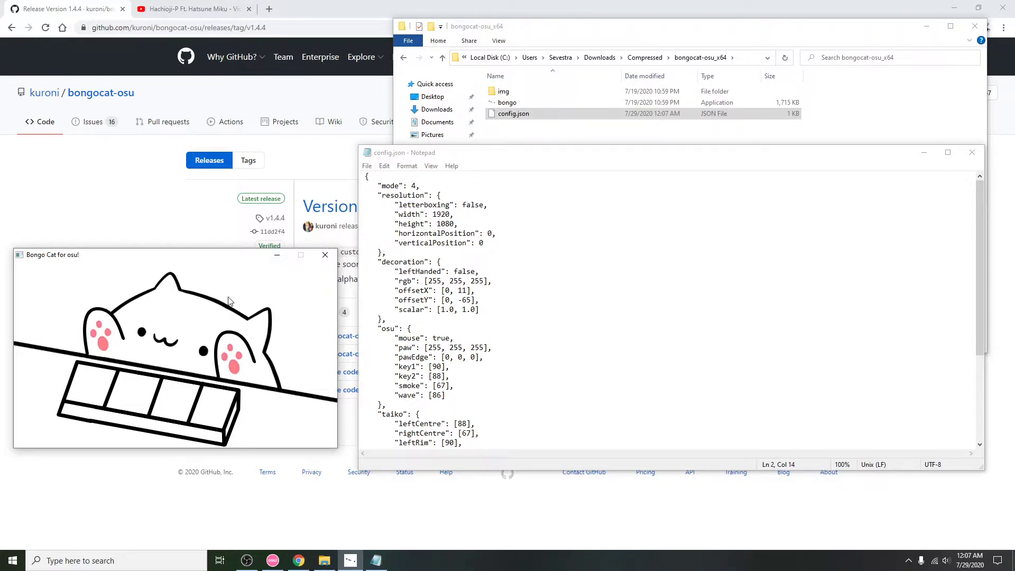
# Restore the mode value to 1 and save config.json
pyautogui.click(417, 184)
pyautogui.press('BackSpace')
pyautogui.write('1')
pyautogui.hotkey('ctrl', 's')
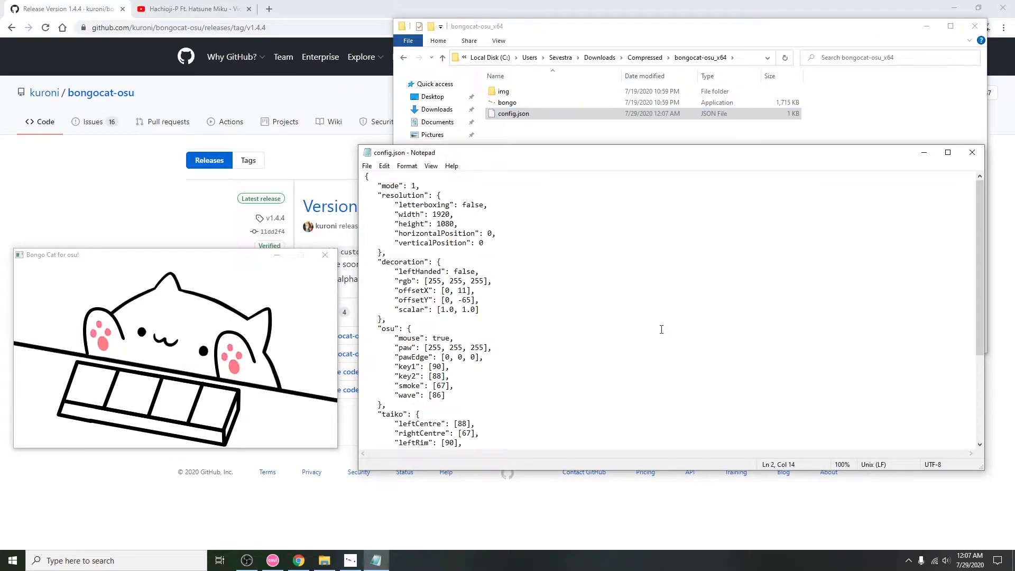
# Reload Bongo Cat with Ctrl+R to show the mode 1 mouse, mousepad and keyboard scene
pyautogui.click(613, 34)
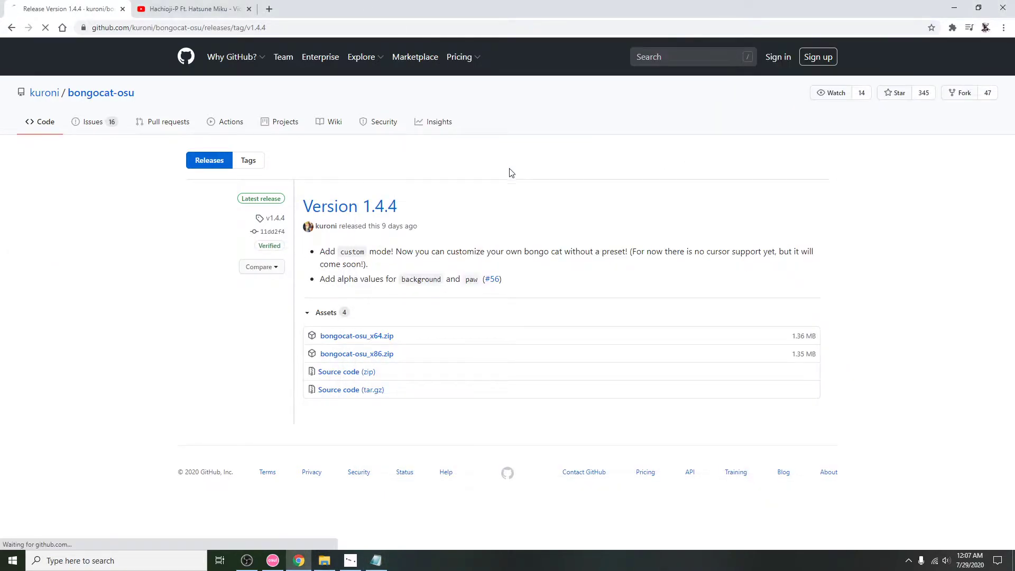
pyautogui.click(350, 562)
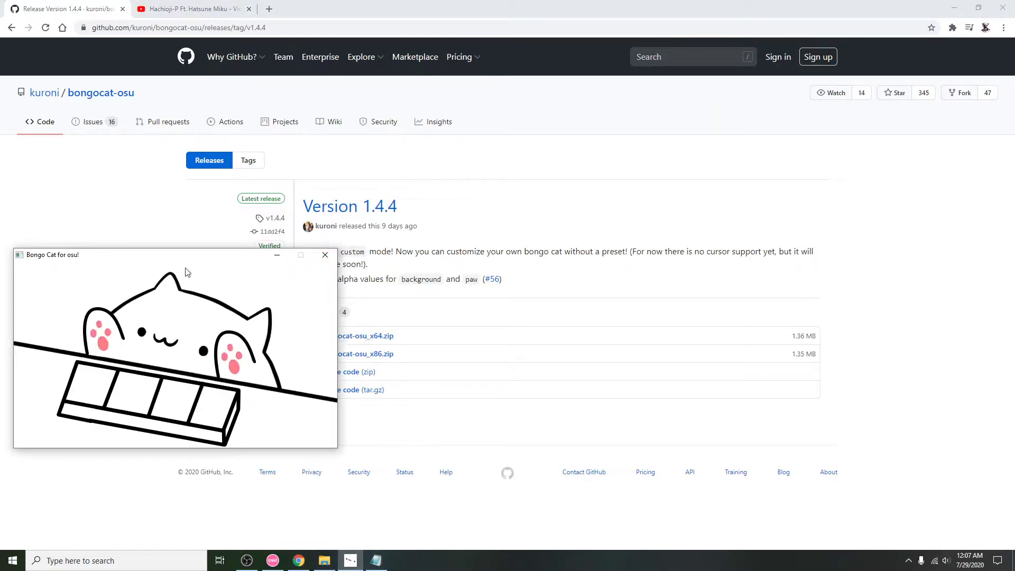
pyautogui.hotkey('ctrl', 'r')
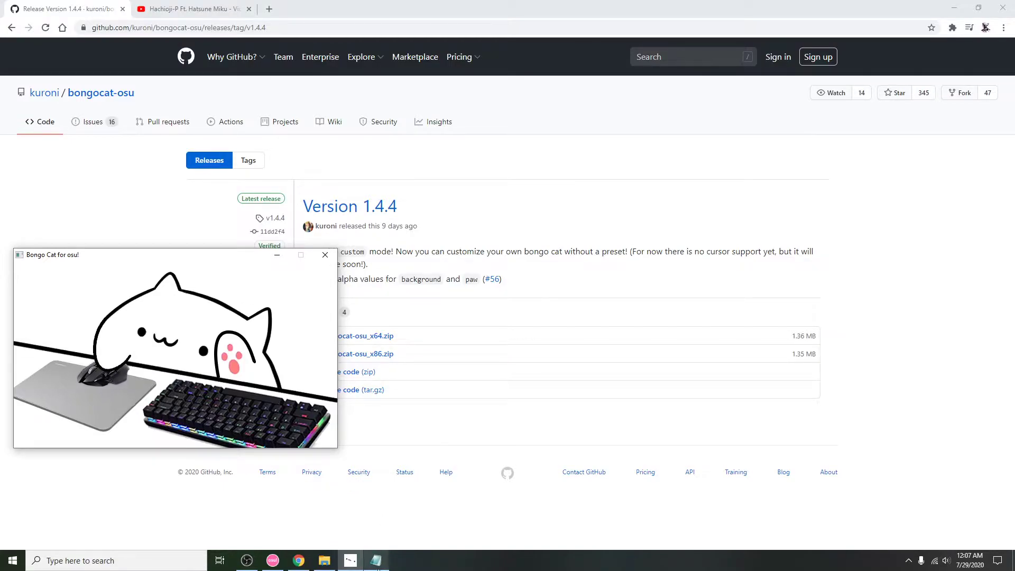
pyautogui.click(376, 560)
pyautogui.click(222, 286)
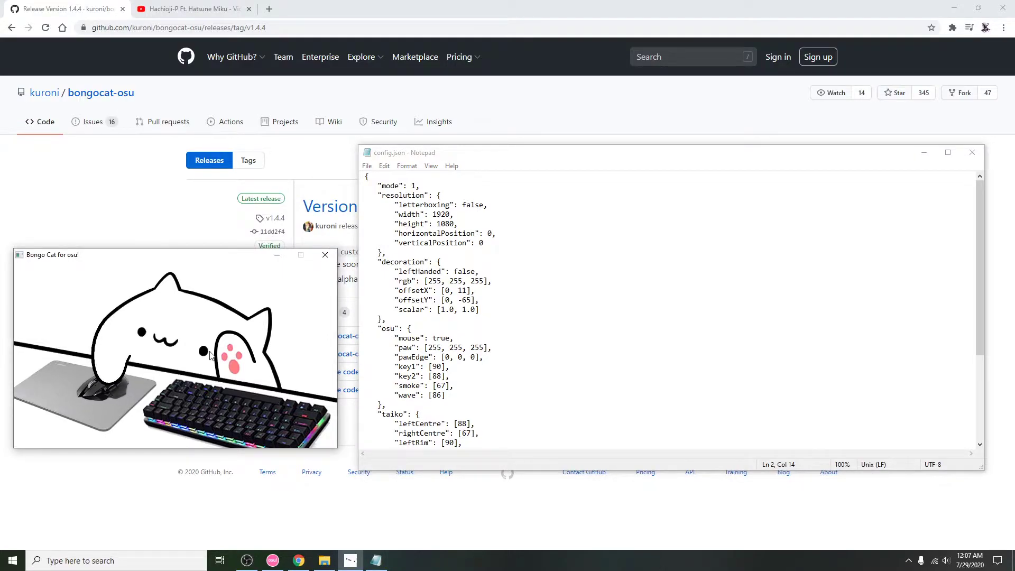
# Change the decoration rgb to [0, 255, 0], save, and reload Bongo Cat for a green background
pyautogui.click(512, 153)
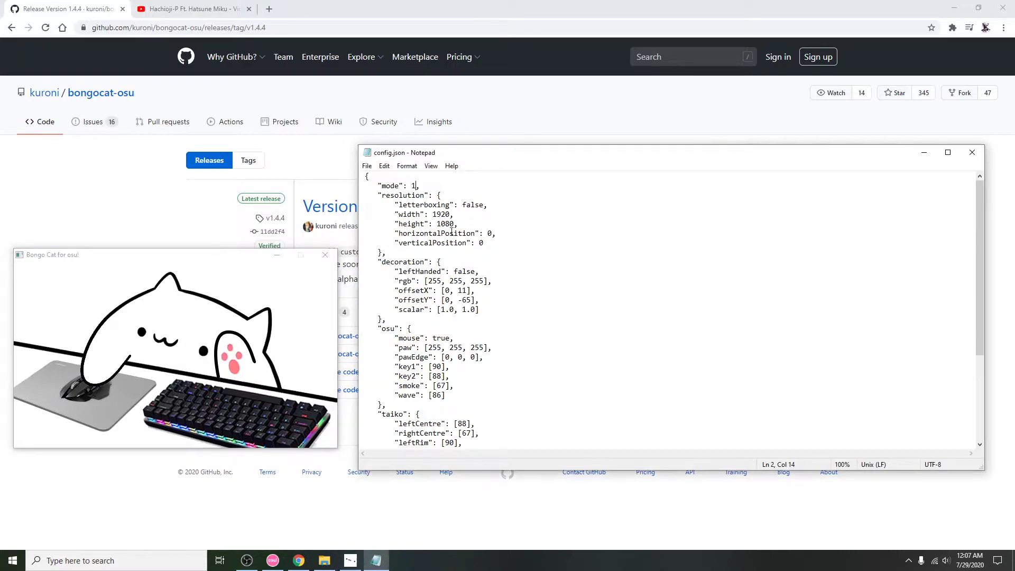
pyautogui.click(451, 214)
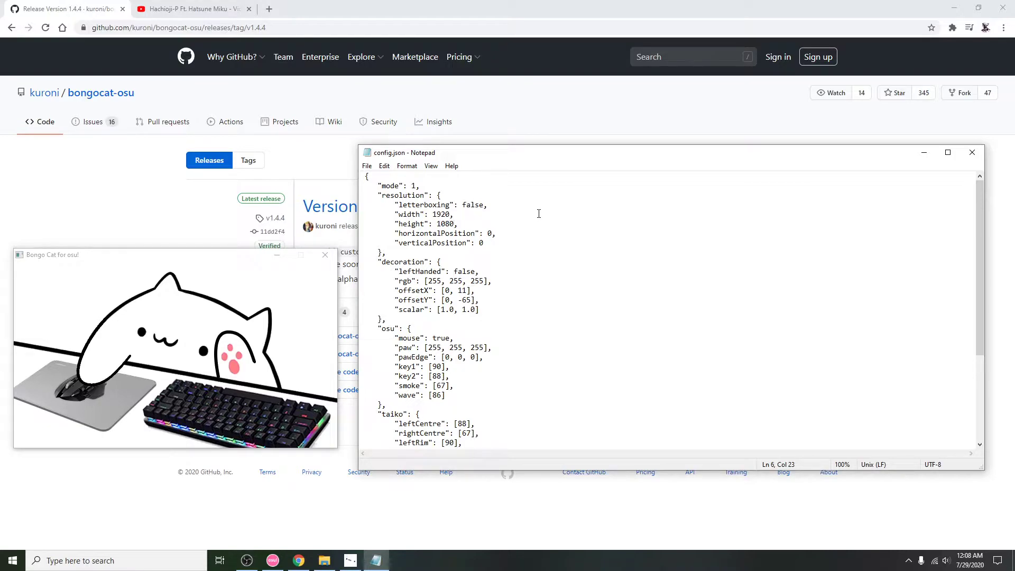
pyautogui.moveTo(74, 300); pyautogui.dragTo(70, 275)
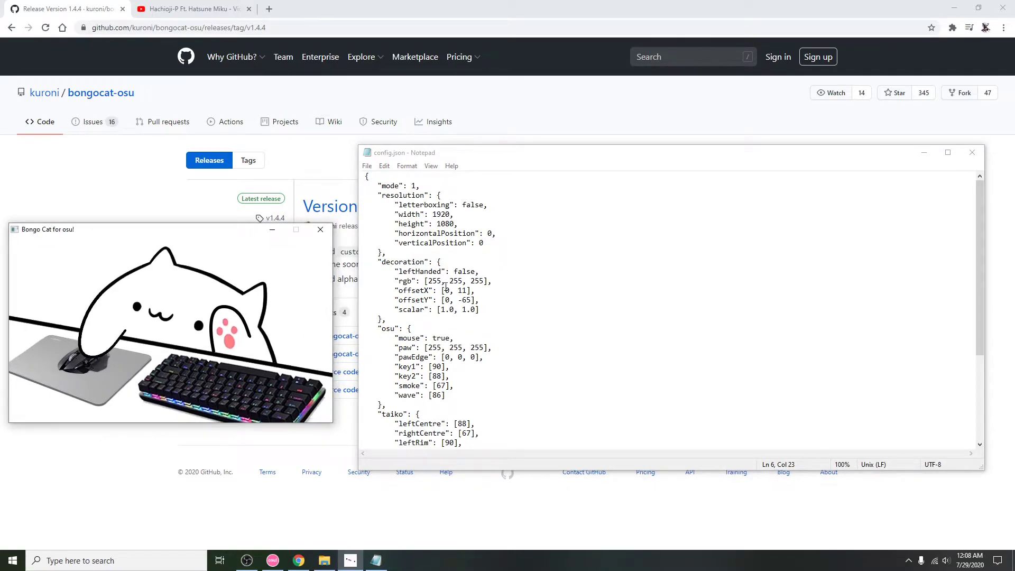
pyautogui.doubleClick(434, 281)
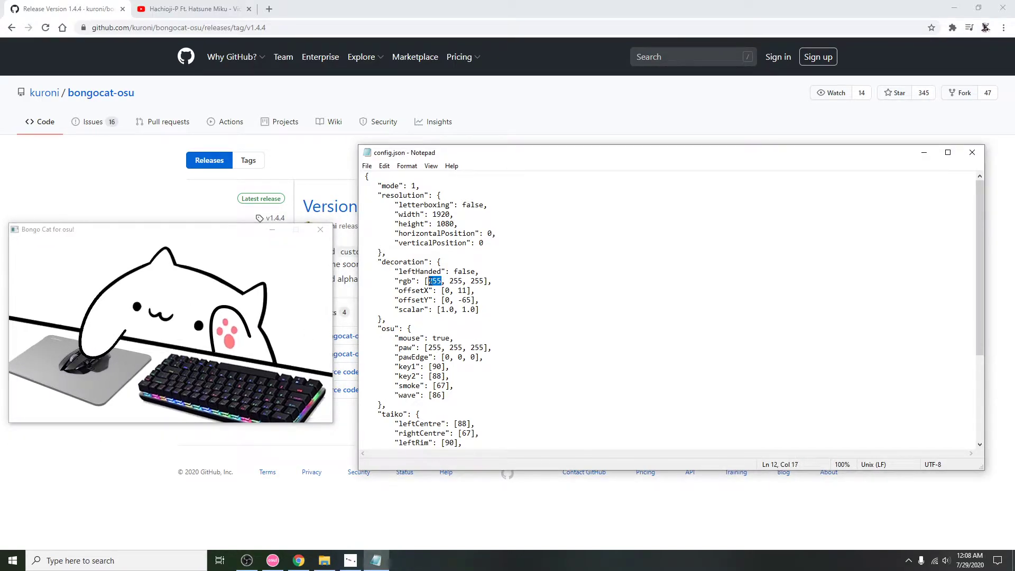
pyautogui.write('0')
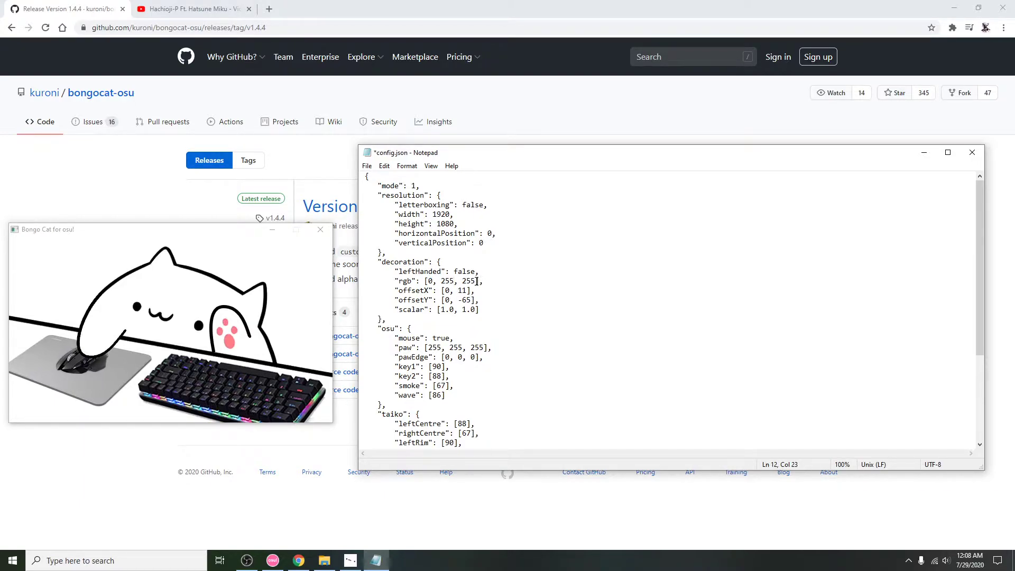
pyautogui.moveTo(476, 281); pyautogui.dragTo(467, 281)
pyautogui.write('0')
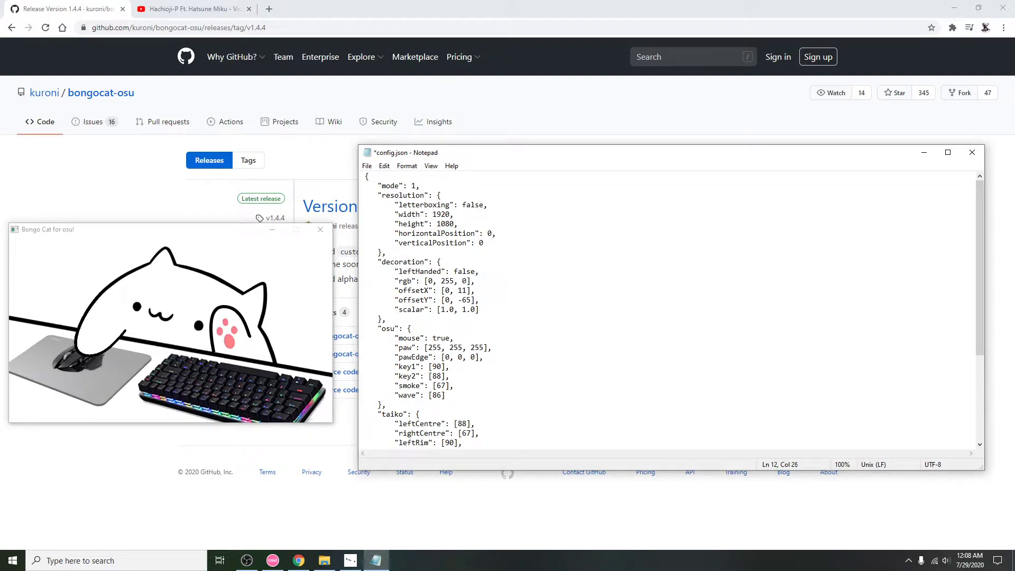
pyautogui.hotkey('ctrl', 's')
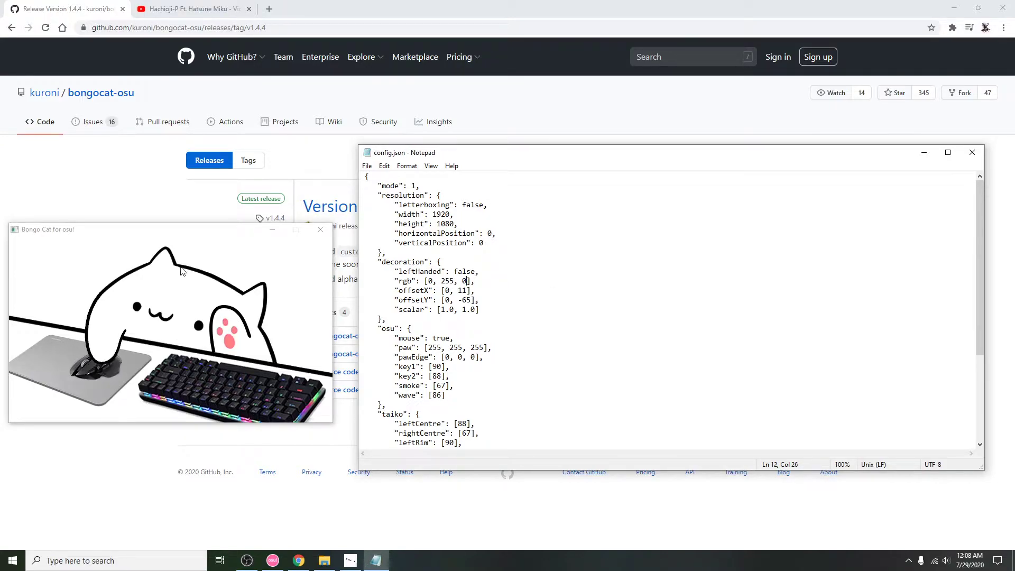
pyautogui.click(254, 308)
pyautogui.hotkey('ctrl', 'r')
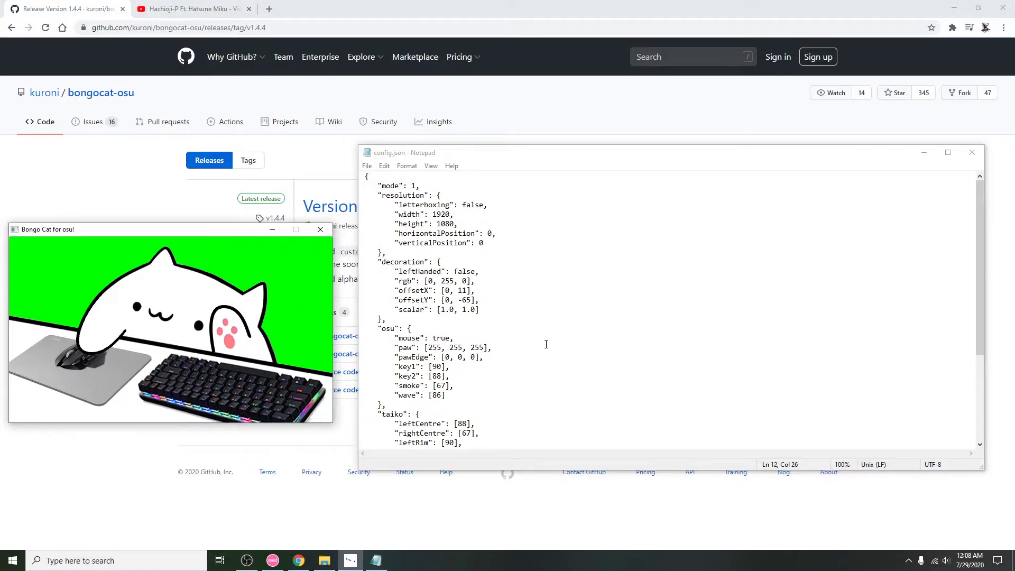
pyautogui.scroll(-5, 546, 344)
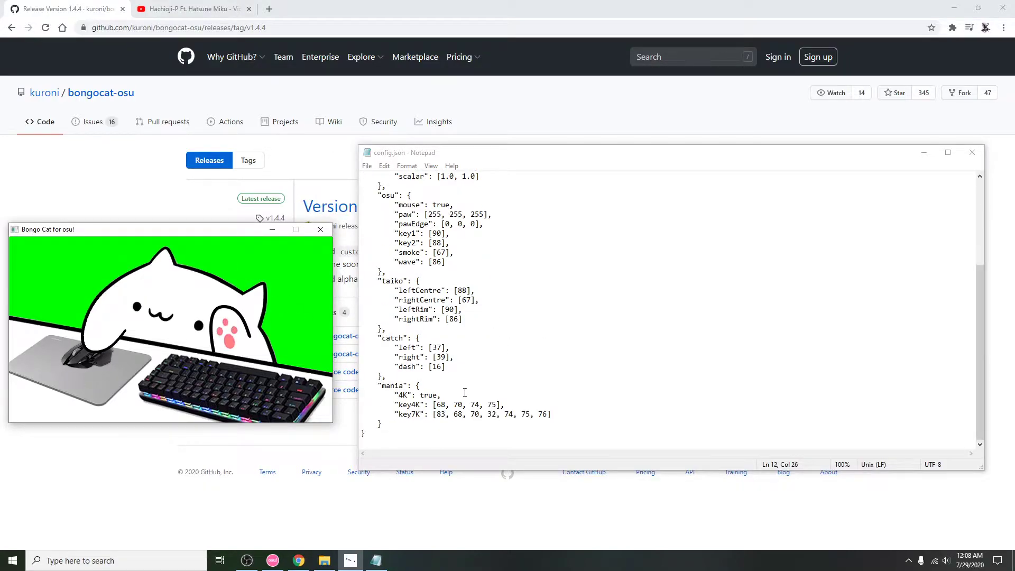
pyautogui.scroll(4, 443, 319)
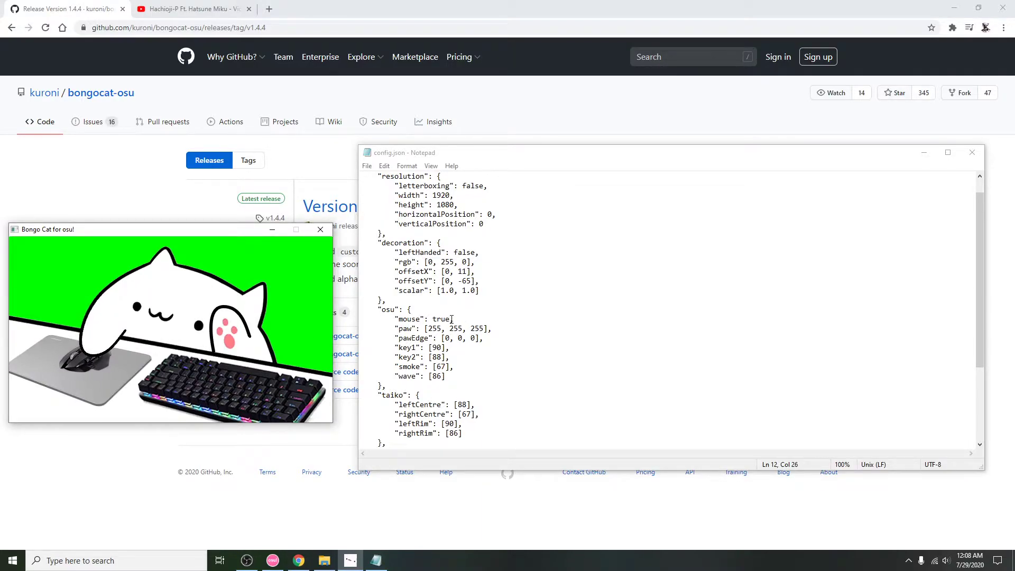
pyautogui.click(452, 319)
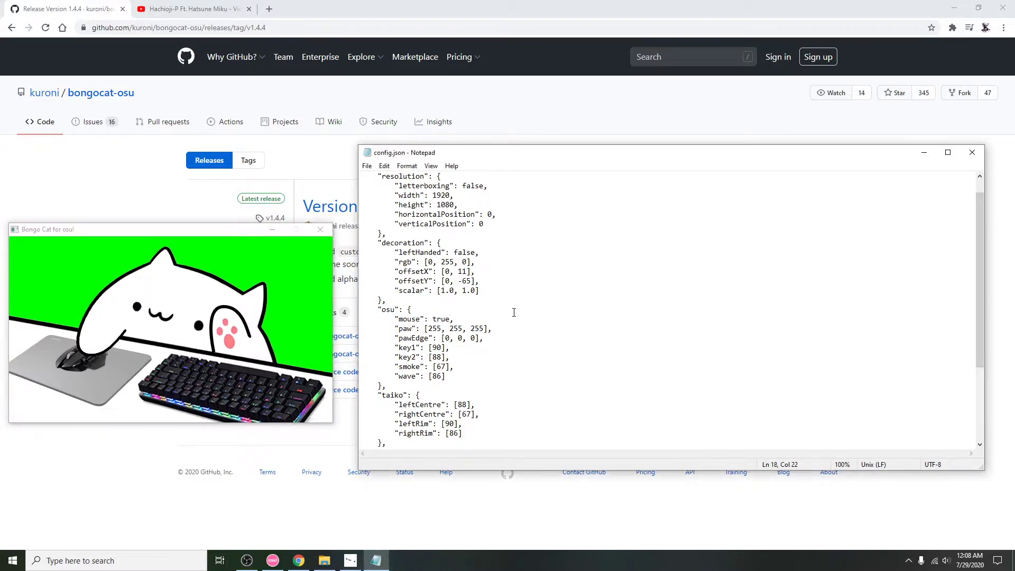
pyautogui.press('BackSpace')
pyautogui.press('BackSpace')
pyautogui.hotkey('ctrl', 's')
pyautogui.click(193, 323)
pyautogui.hotkey('ctrl', 'r')
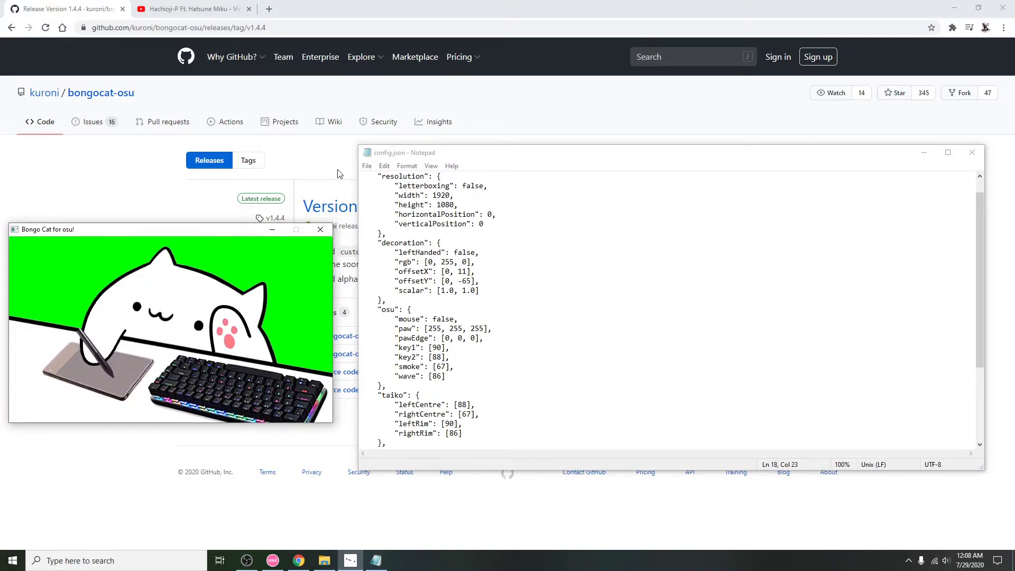
pyautogui.click(455, 319)
pyautogui.press('BackSpace')
pyautogui.press('BackSpace')
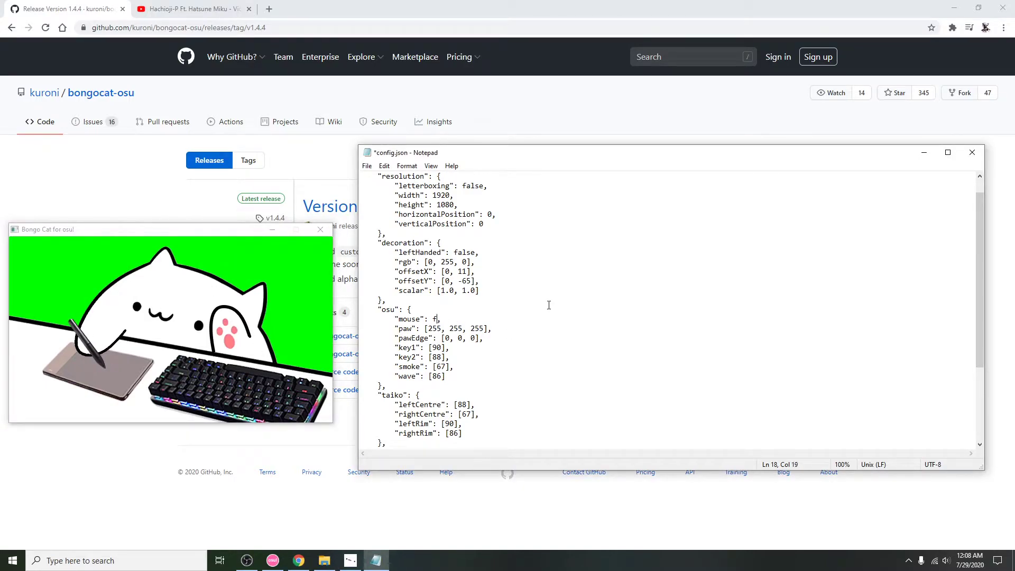
pyautogui.write('true')
pyautogui.hotkey('ctrl', 's')
pyautogui.scroll(-3, 596, 309)
pyautogui.scroll(-1, 596, 309)
pyautogui.scroll(5, 555, 318)
pyautogui.scroll(-4, 524, 326)
pyautogui.scroll(5, 497, 331)
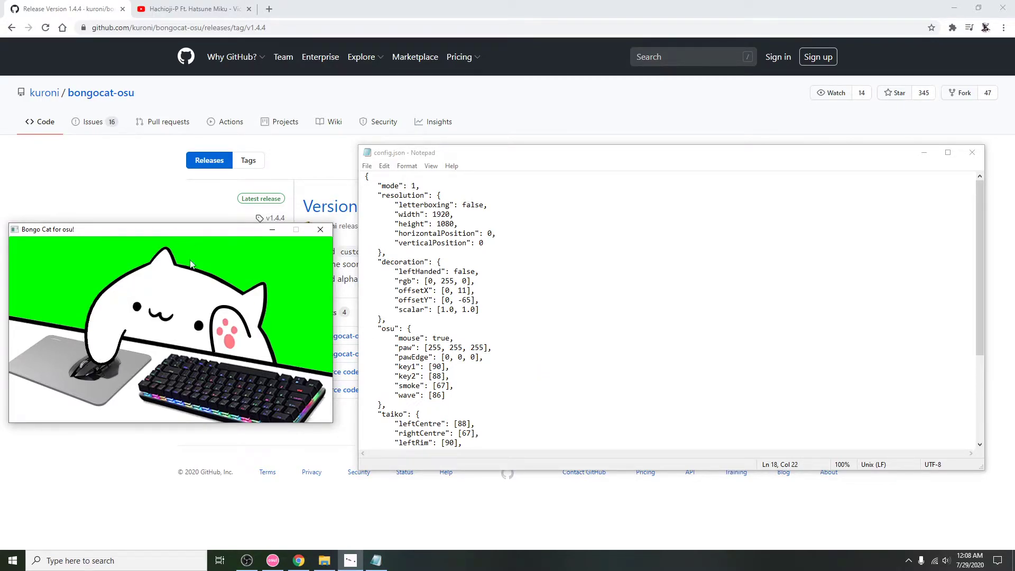
pyautogui.press('z')
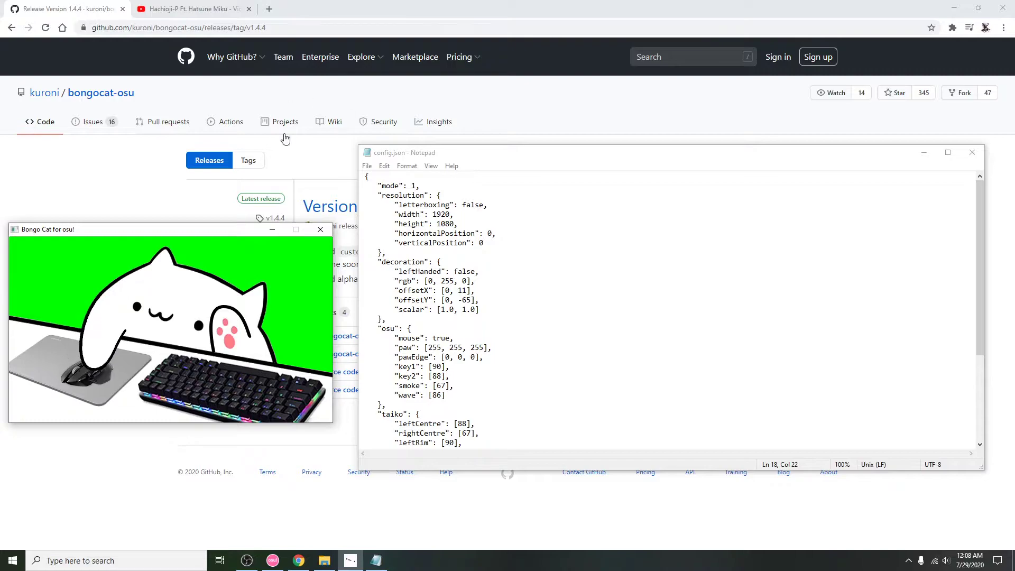
# Search in a new Chrome tab and open the keycode.info JavaScript Event KeyCodes page
pyautogui.click(442, 367)
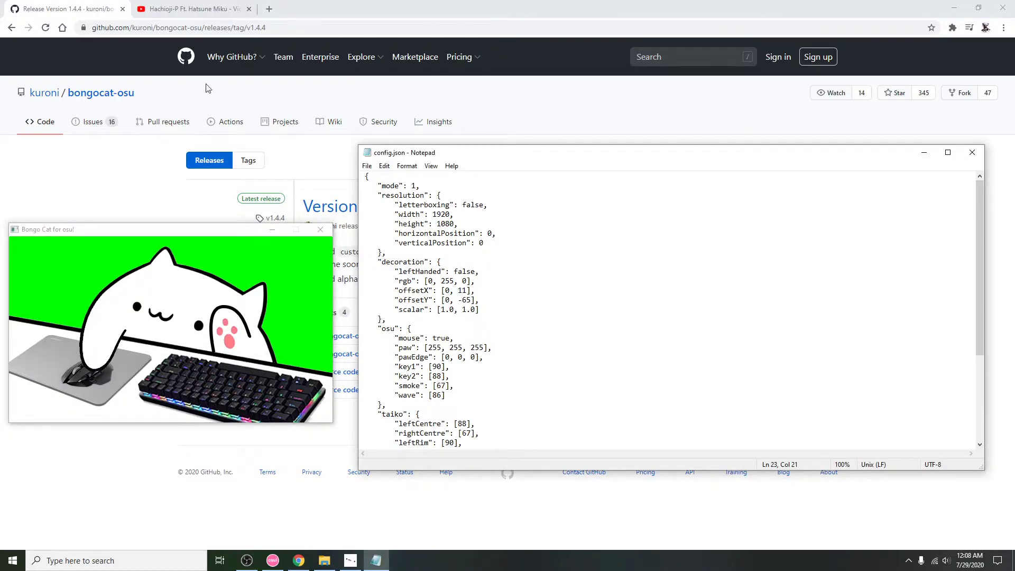
pyautogui.click(80, 5)
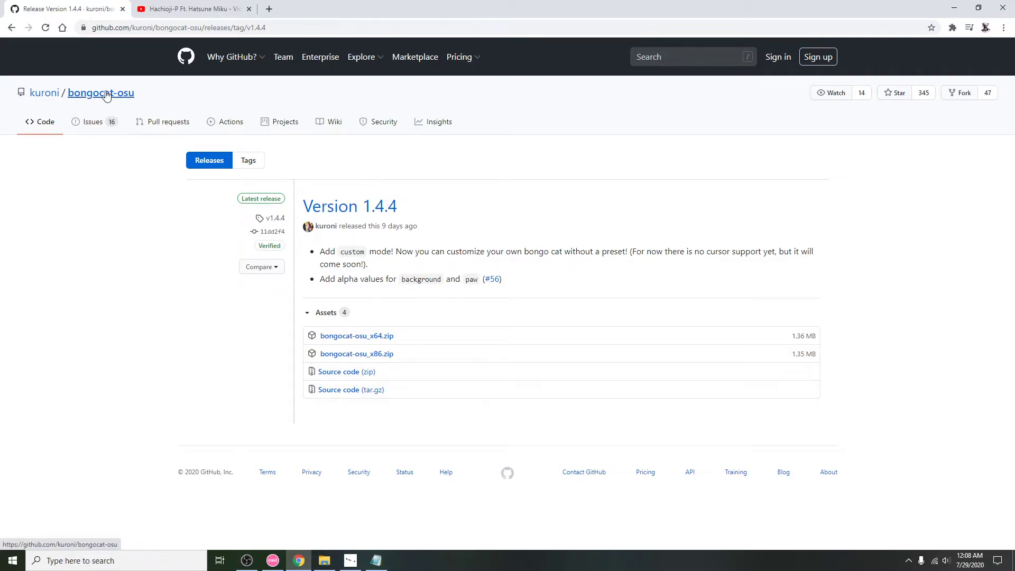
pyautogui.click(269, 10)
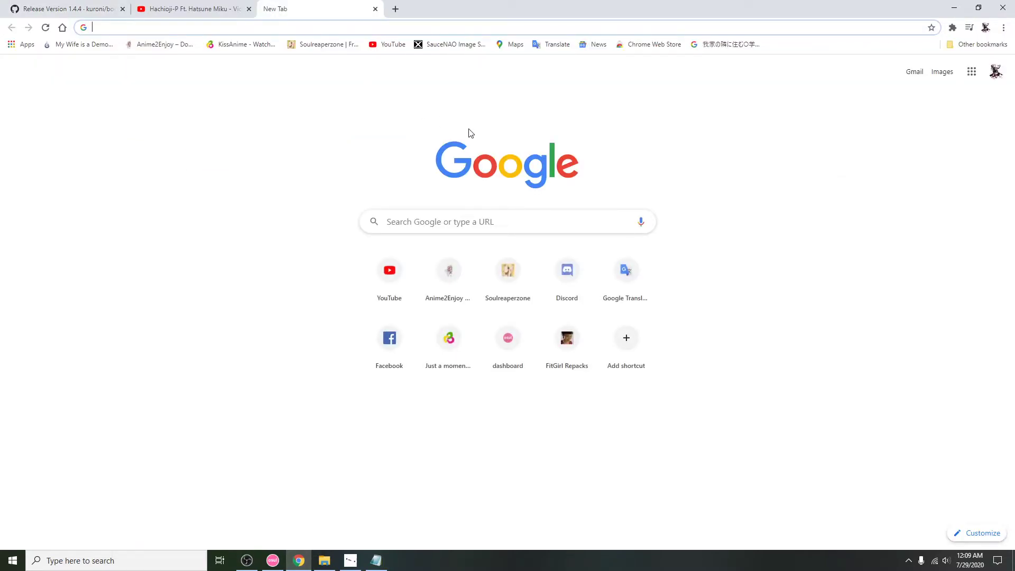
pyautogui.write('key')
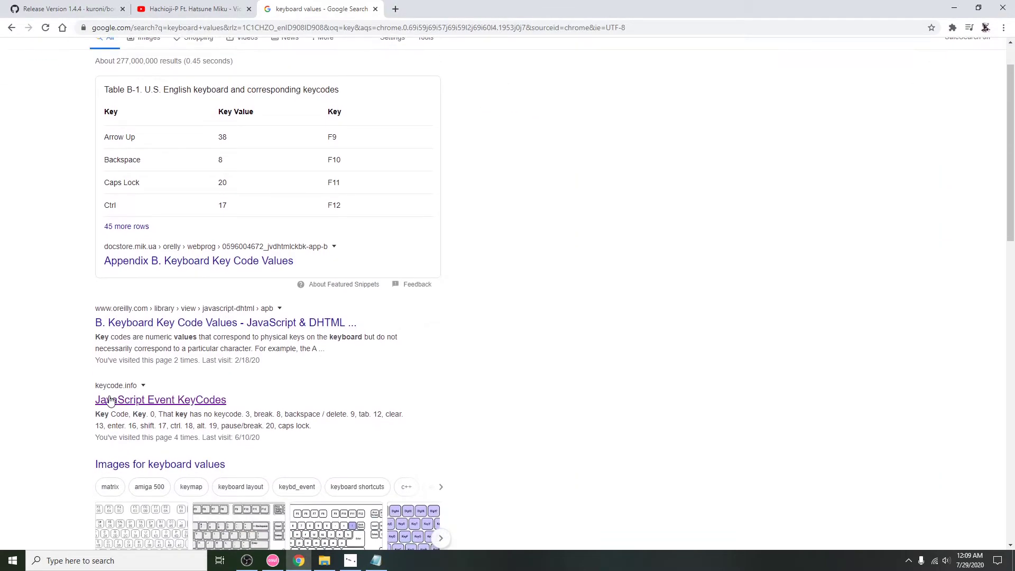
pyautogui.click(138, 402)
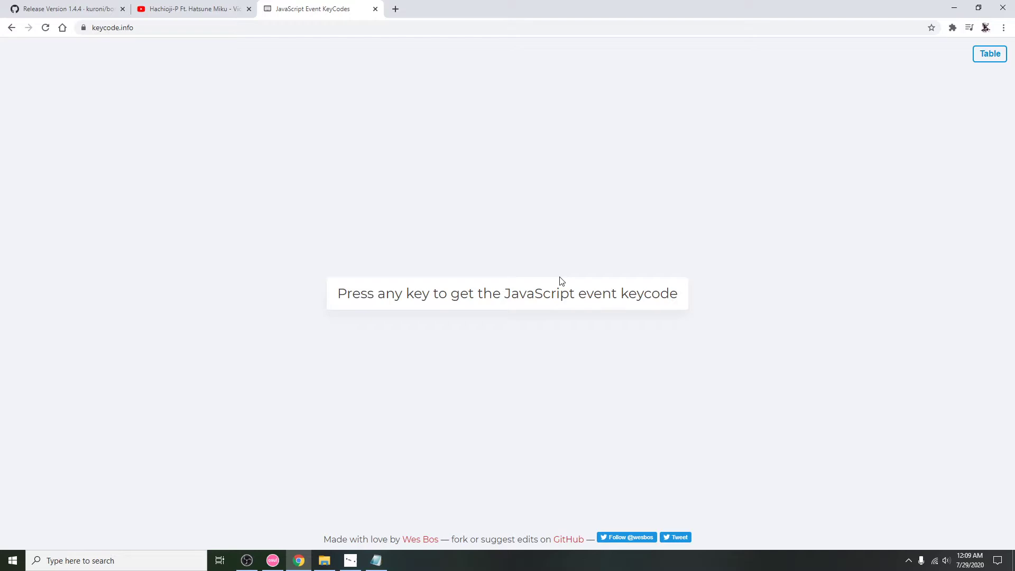
# Compare the keycodes for z, x and c on keycode.info against config.json
pyautogui.press('z')
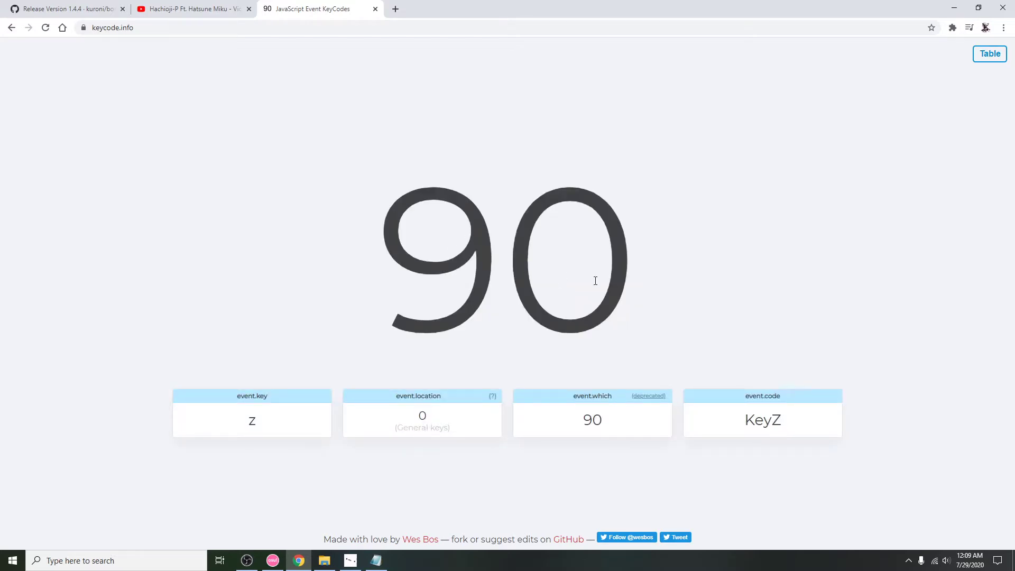
pyautogui.click(376, 560)
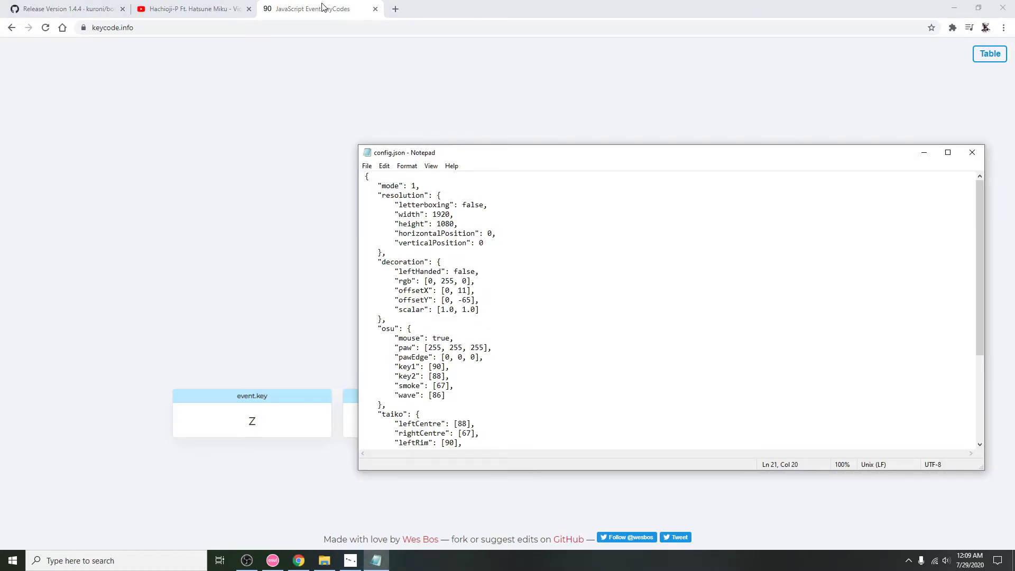
pyautogui.hotkey('alt', 'Tab')
pyautogui.press('x')
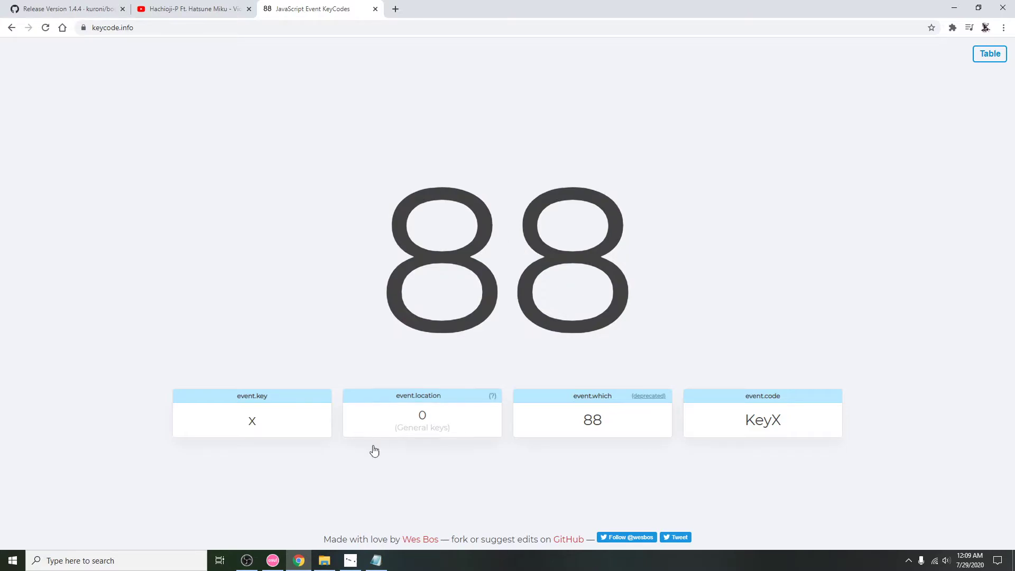
pyautogui.click(376, 560)
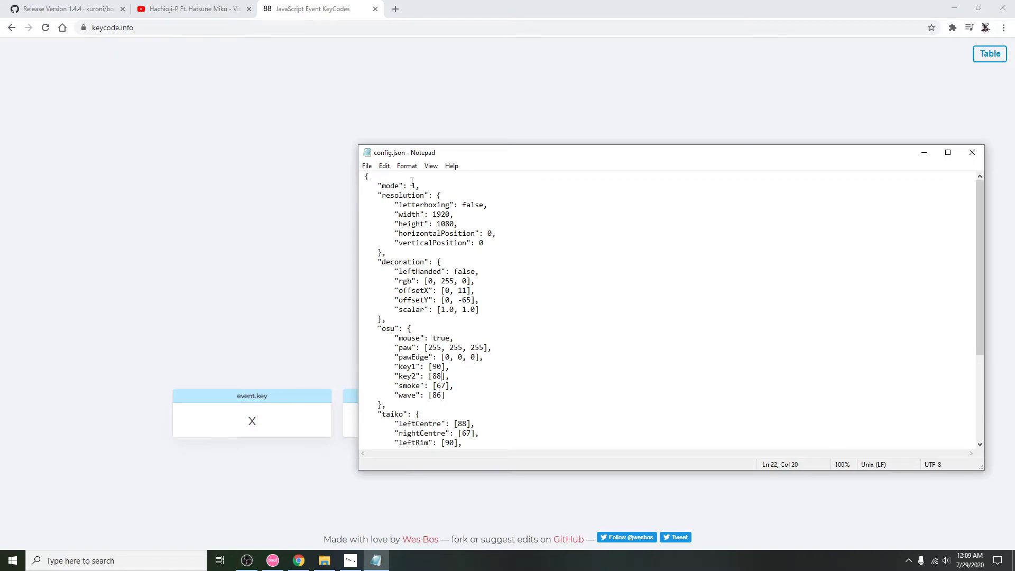
pyautogui.click(341, 72)
pyautogui.press('c')
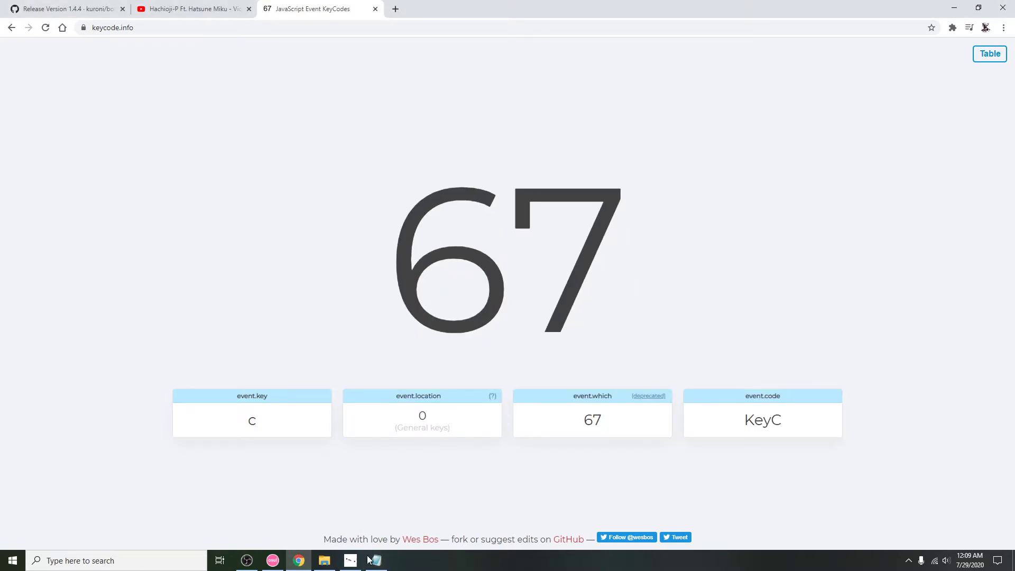
pyautogui.click(375, 560)
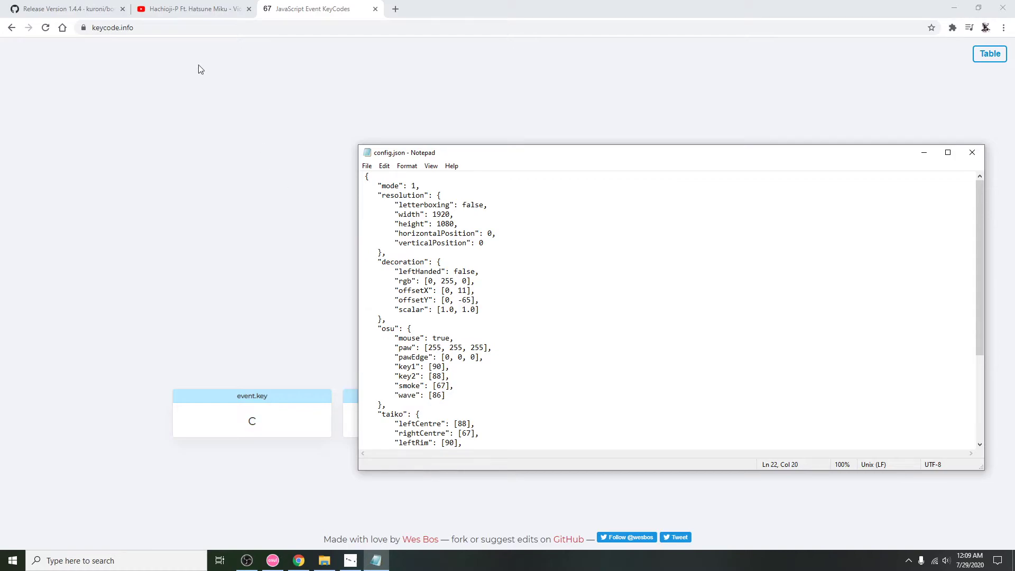
# Check the v keycode (86) against config.json, then close Notepad
pyautogui.click(351, 563)
pyautogui.moveTo(166, 235); pyautogui.dragTo(176, 220)
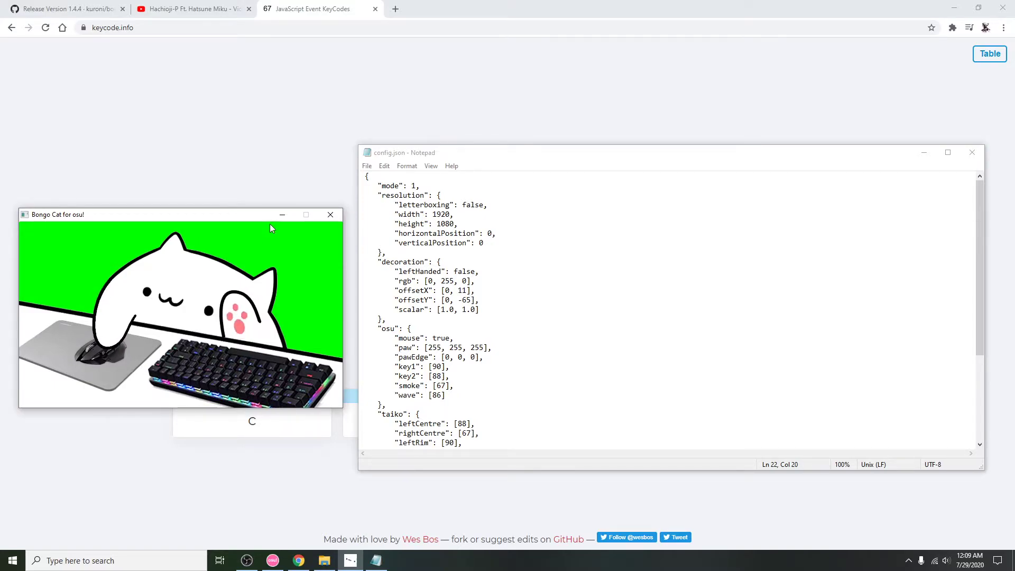
pyautogui.click(312, 91)
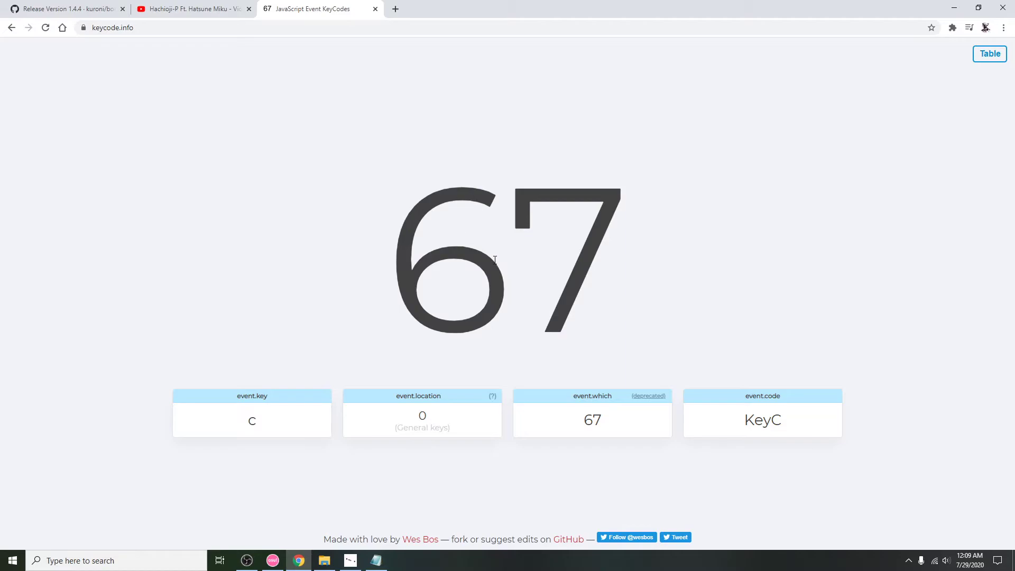
pyautogui.press('v')
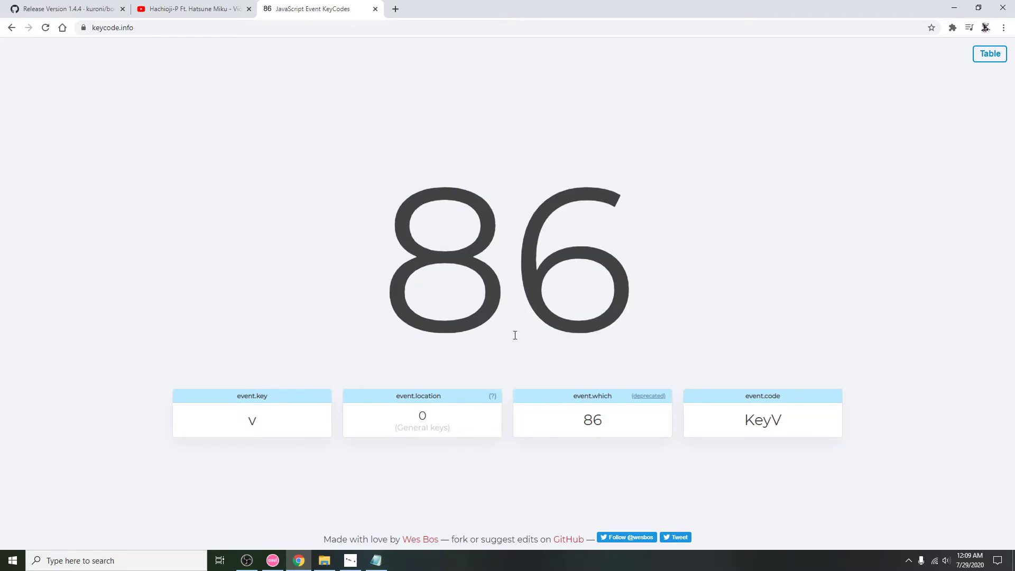
pyautogui.click(376, 560)
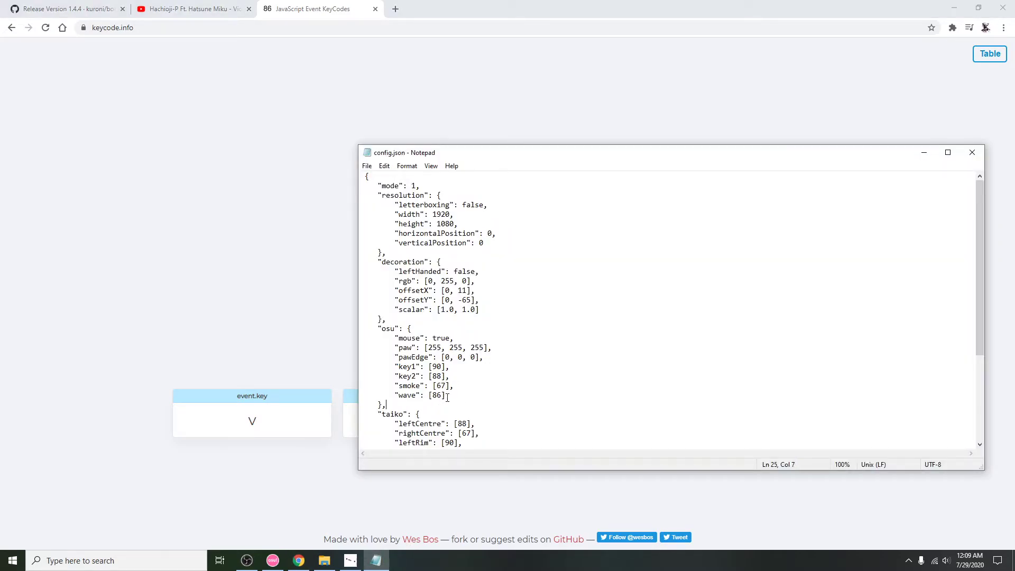
pyautogui.click(968, 157)
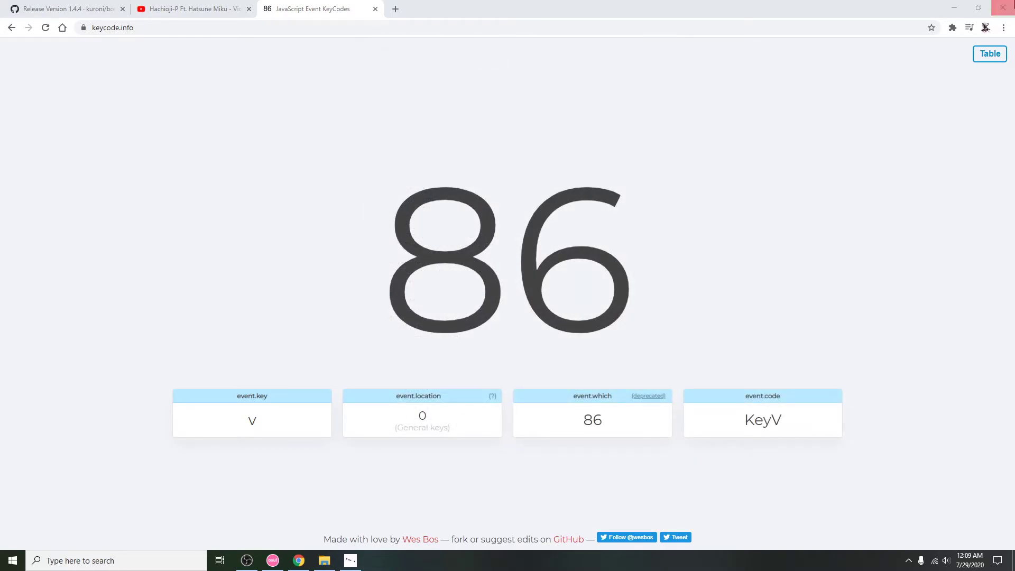
# Close the browser and File Explorer, then bring OBS forward and open its add-source menu
pyautogui.click(1003, 7)
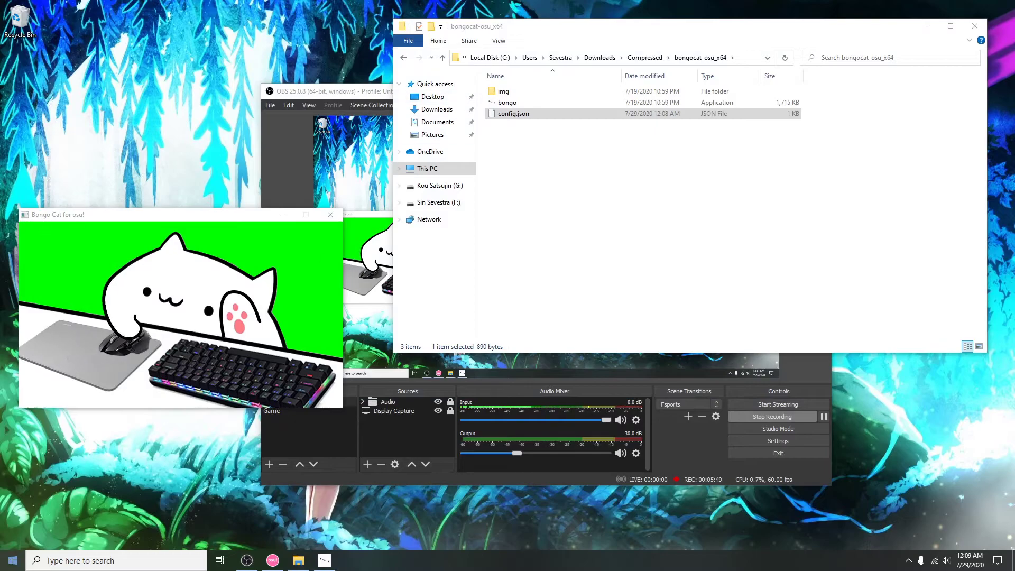
pyautogui.click(975, 26)
pyautogui.click(479, 96)
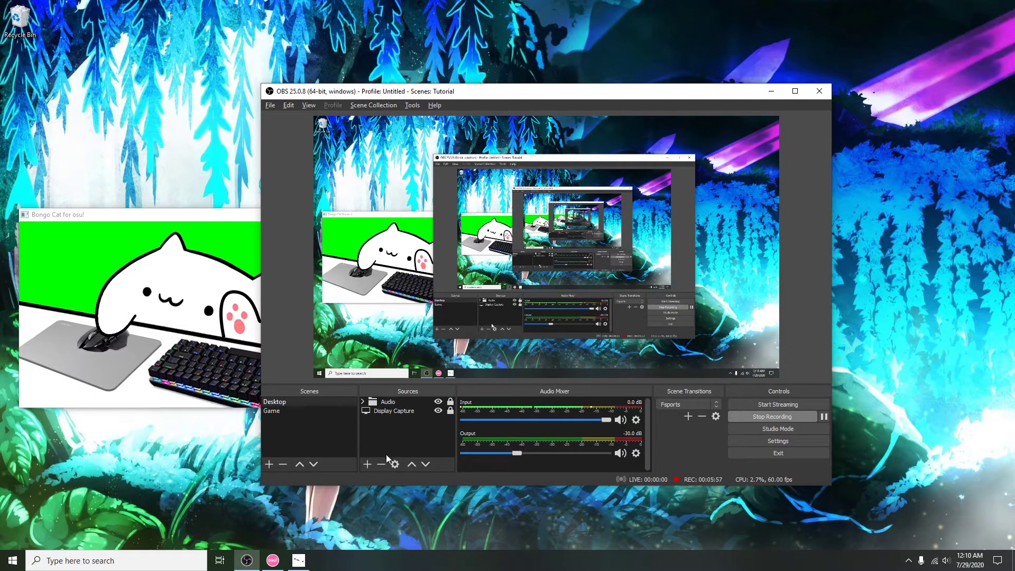
pyautogui.click(368, 463)
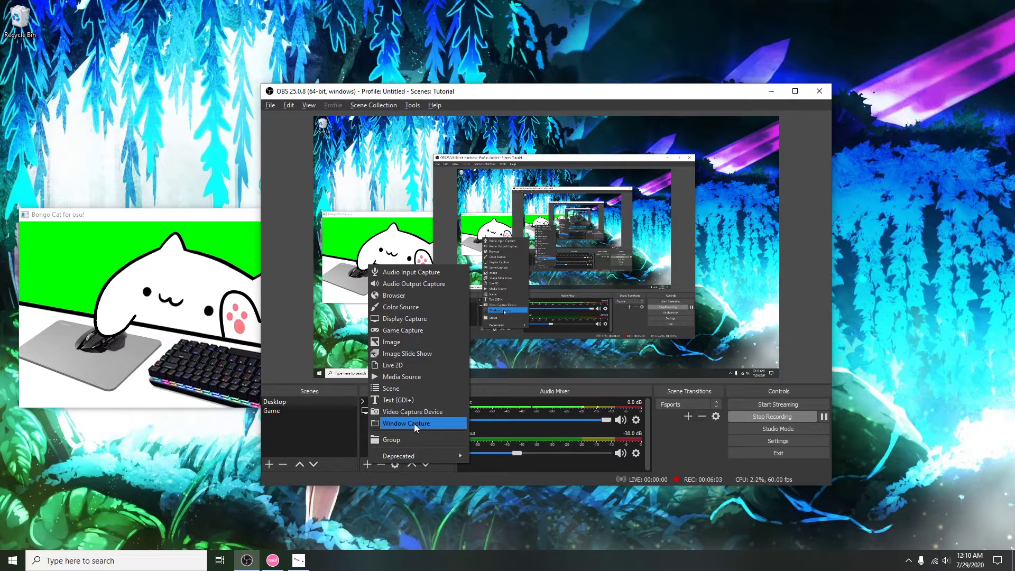
# Enable Studio Mode, add Window Capture 2 of Bongo Cat bottom-right, then switch to Game scene
pyautogui.click(780, 431)
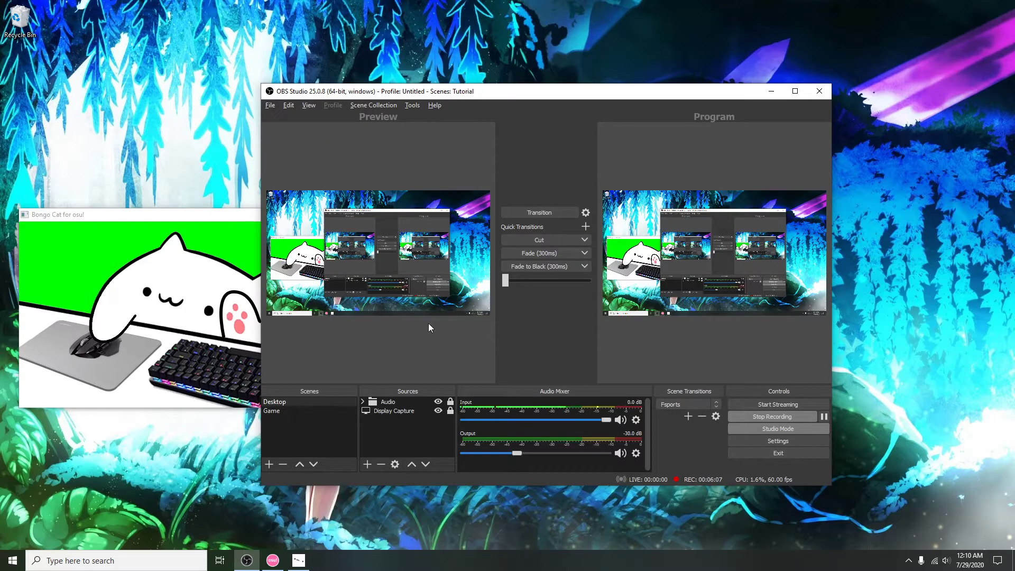
pyautogui.click(367, 464)
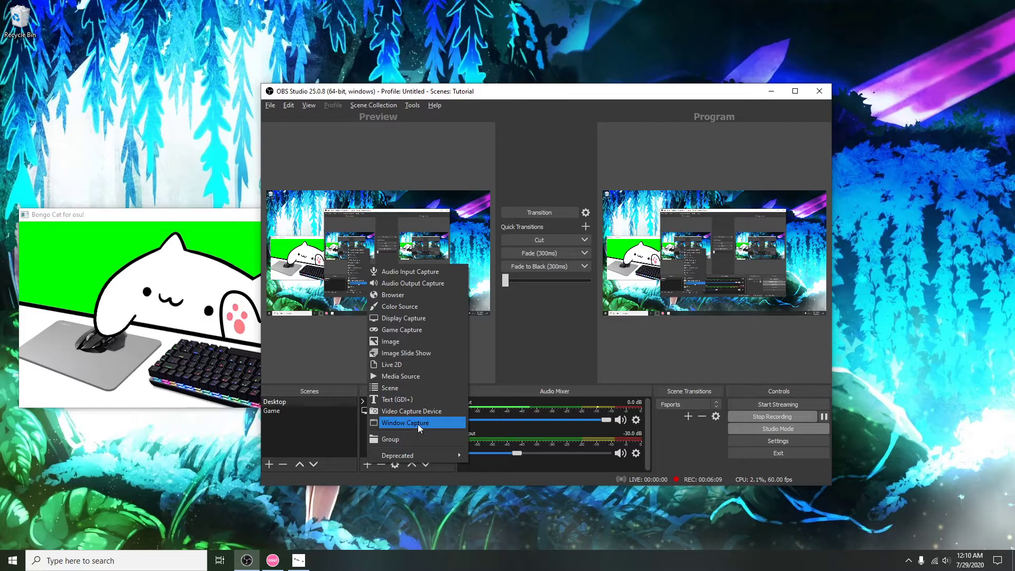
pyautogui.click(418, 422)
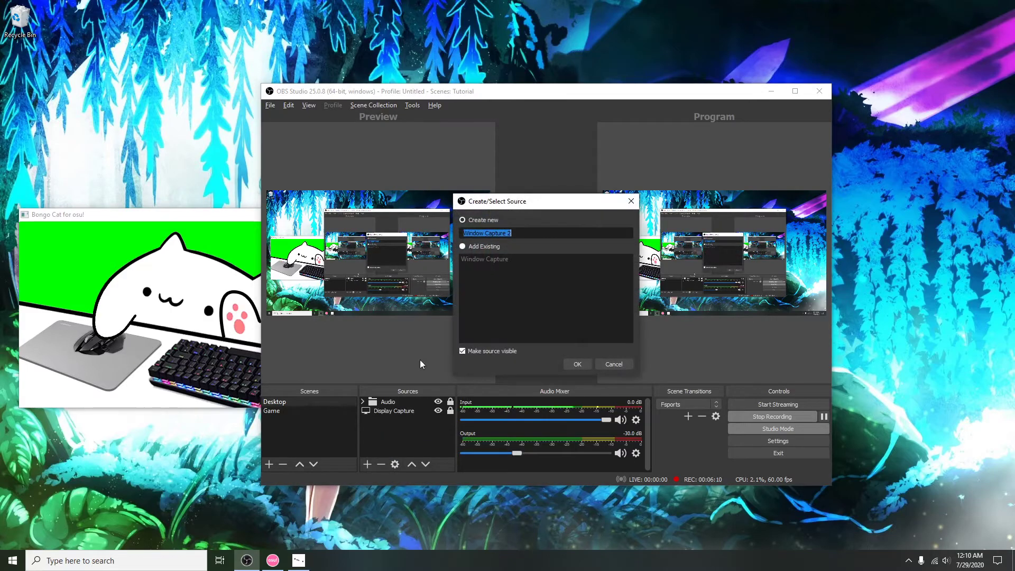
pyautogui.click(573, 365)
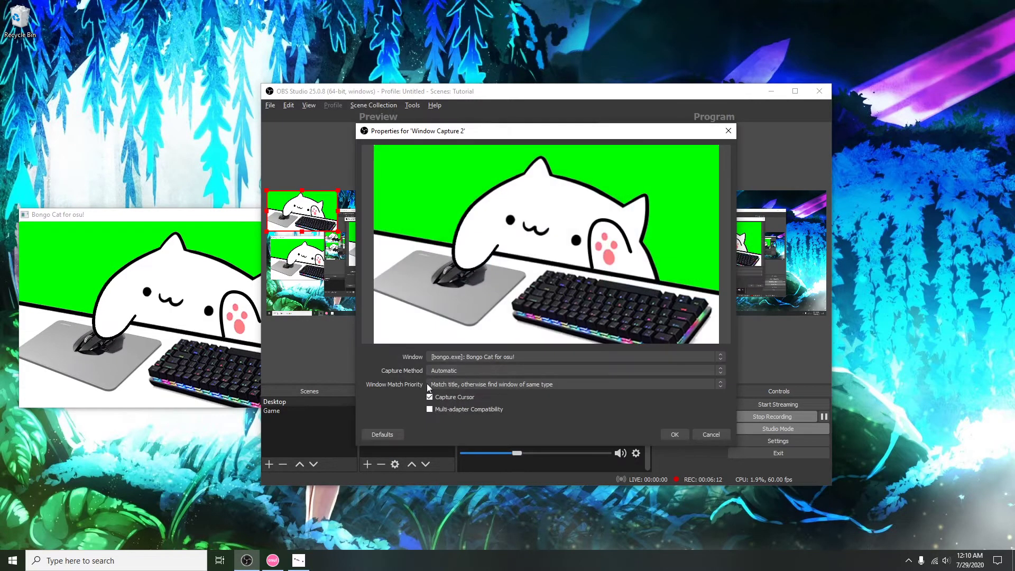
pyautogui.click(671, 435)
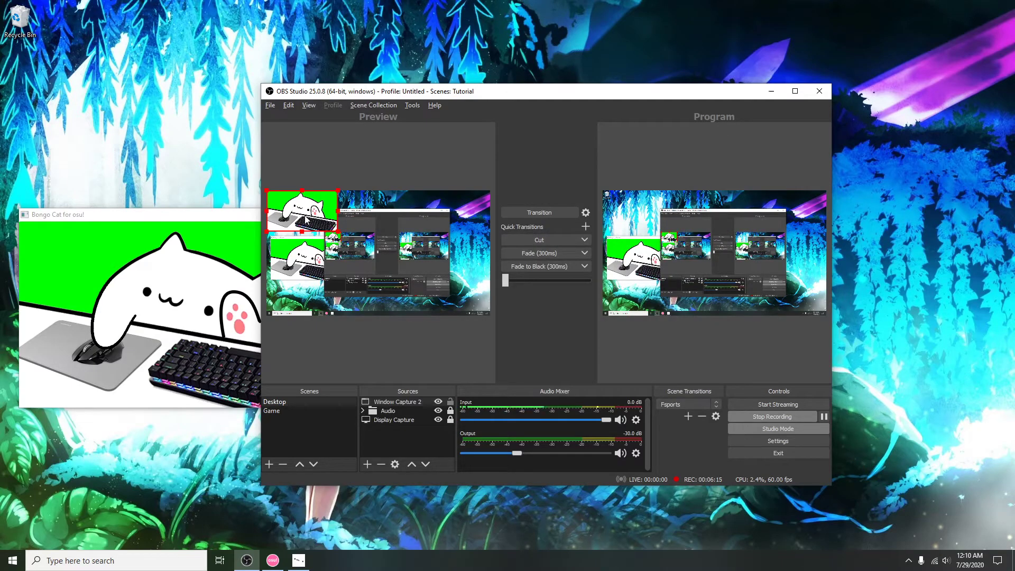
pyautogui.moveTo(306, 220); pyautogui.dragTo(459, 304)
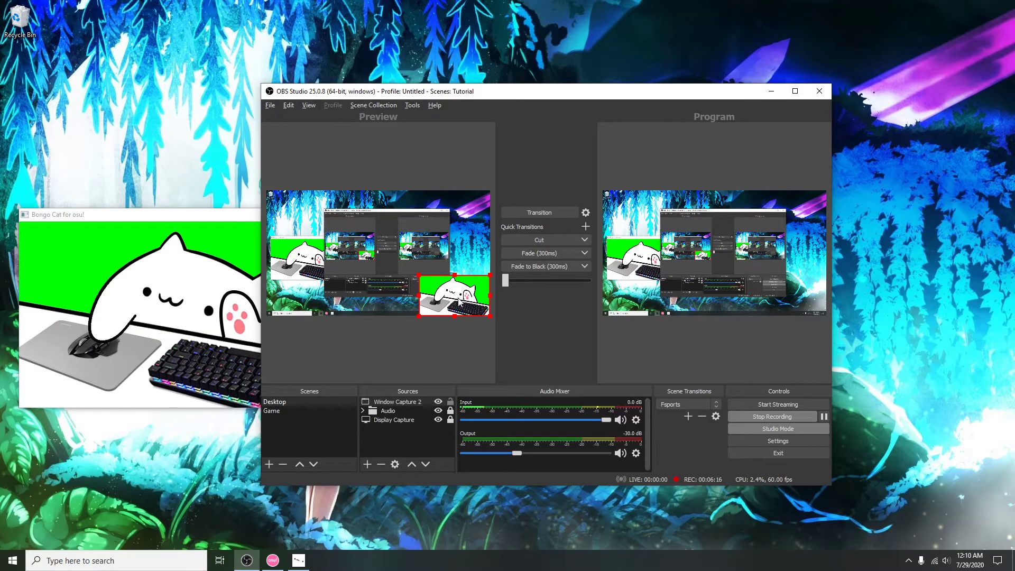
pyautogui.click(275, 413)
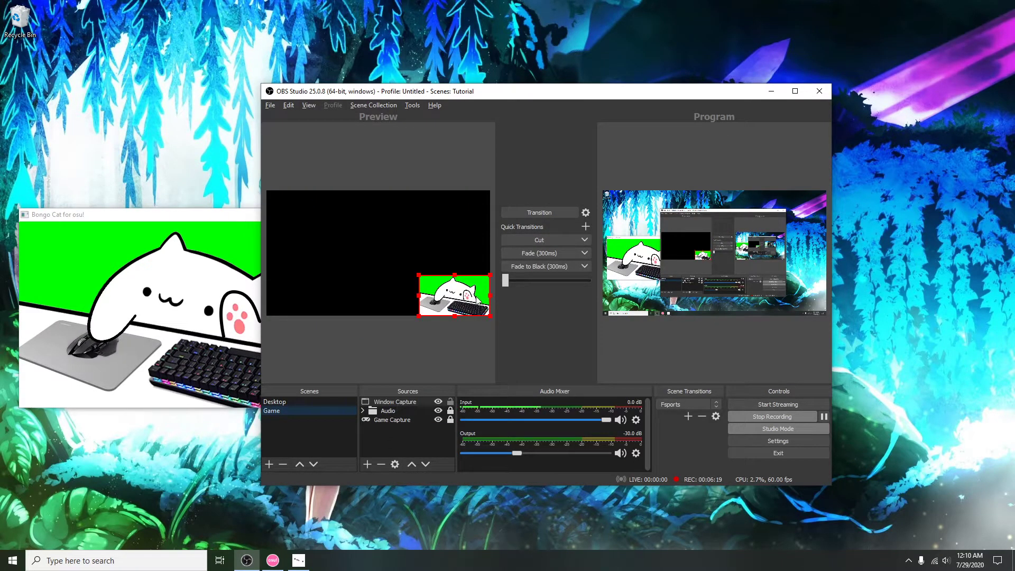
# Inspect the Window Capture properties, then review the osu! rule in the Automatic Scene Switcher
pyautogui.doubleClick(404, 403)
pyautogui.click(674, 429)
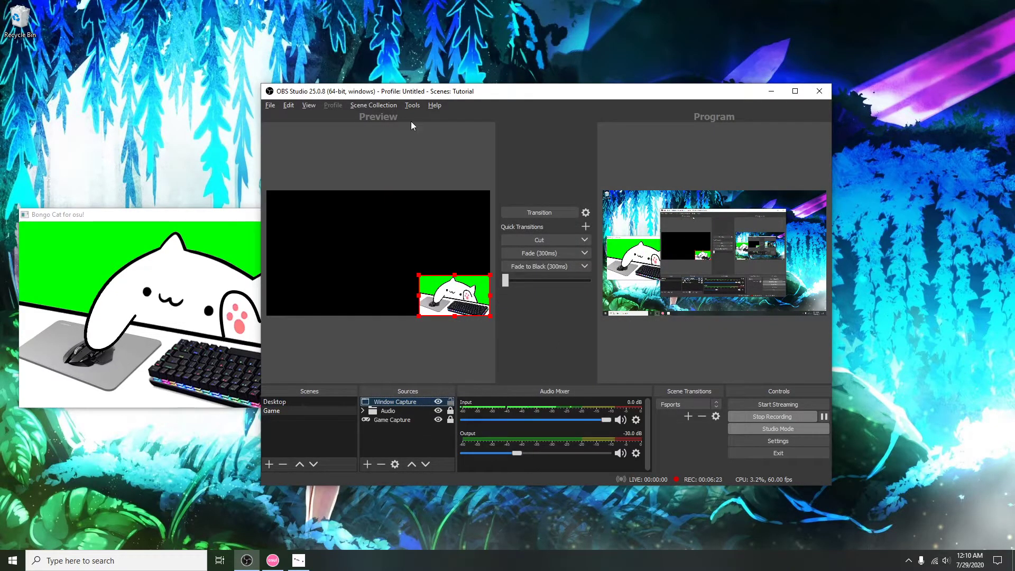
pyautogui.click(421, 108)
pyautogui.click(442, 156)
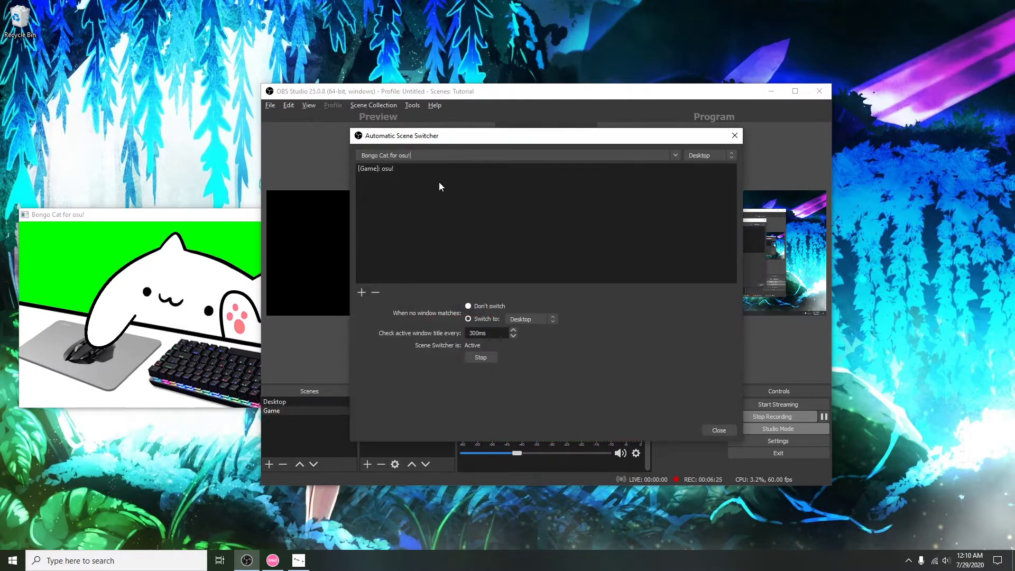
pyautogui.click(718, 430)
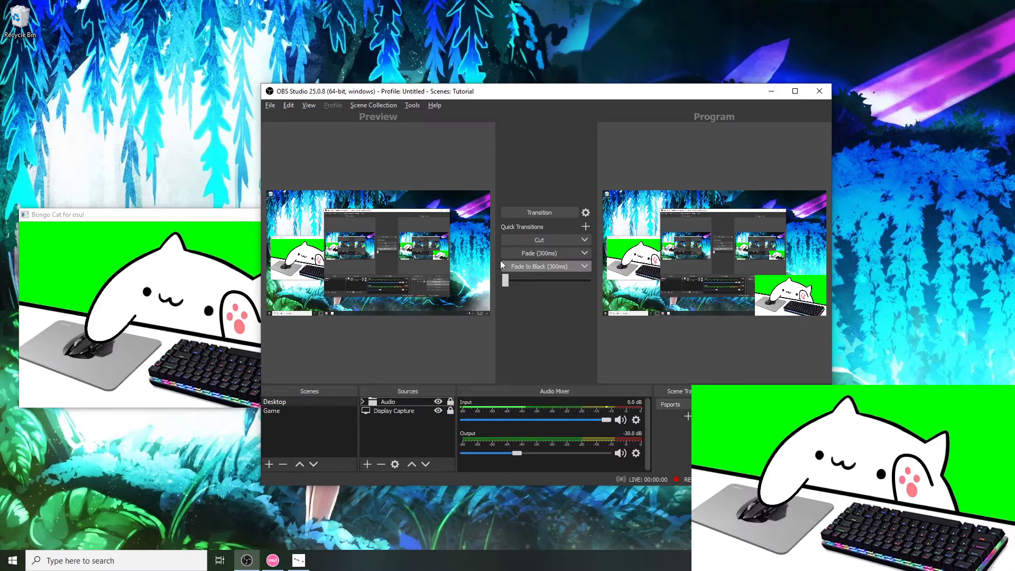
# Add a Game Capture named 'bongo' capturing the [bongo.exe] Bongo Cat window, placed bottom-right
pyautogui.click(370, 468)
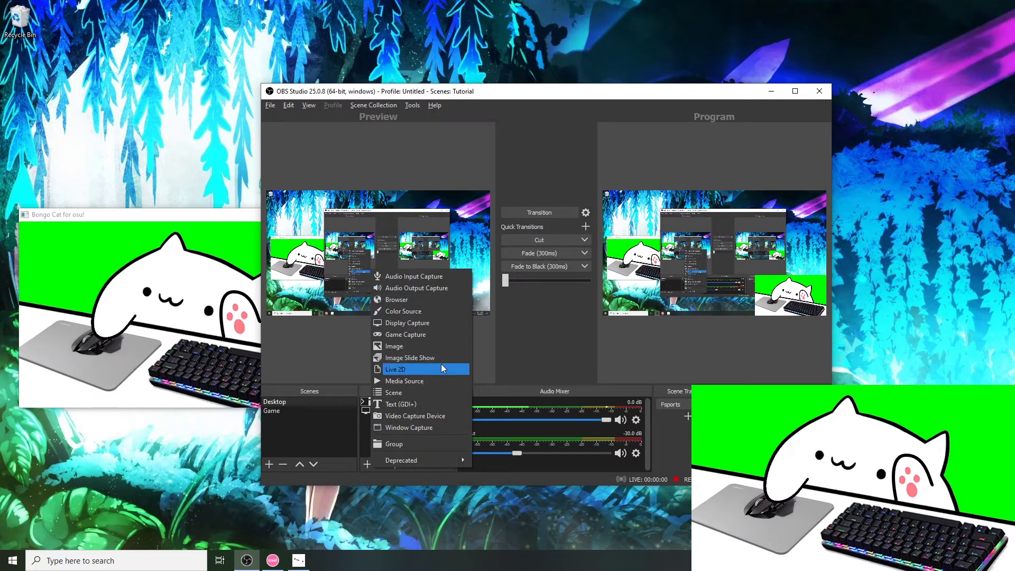
pyautogui.click(423, 334)
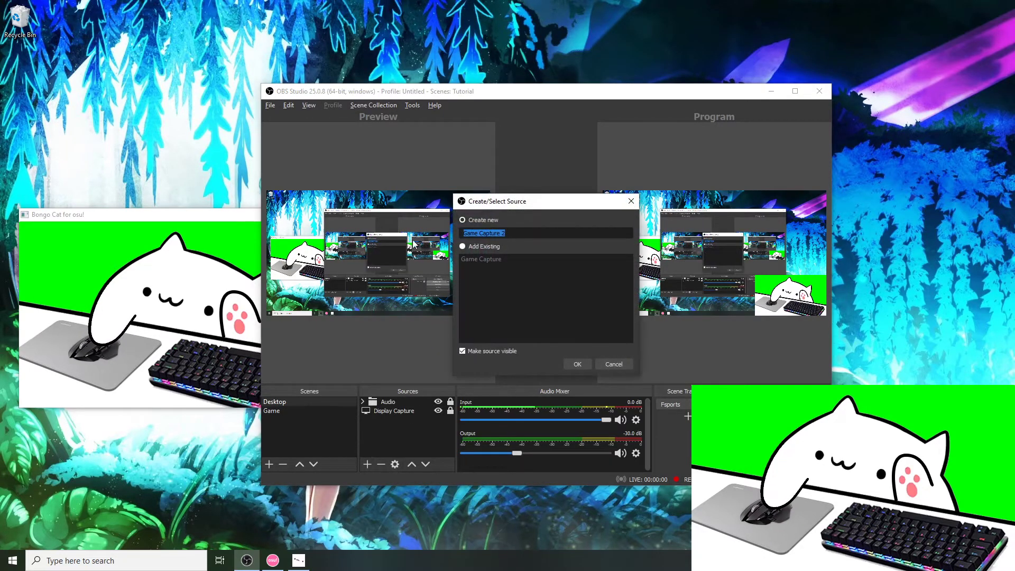
pyautogui.moveTo(545, 202); pyautogui.dragTo(552, 204)
pyautogui.write('bongo')
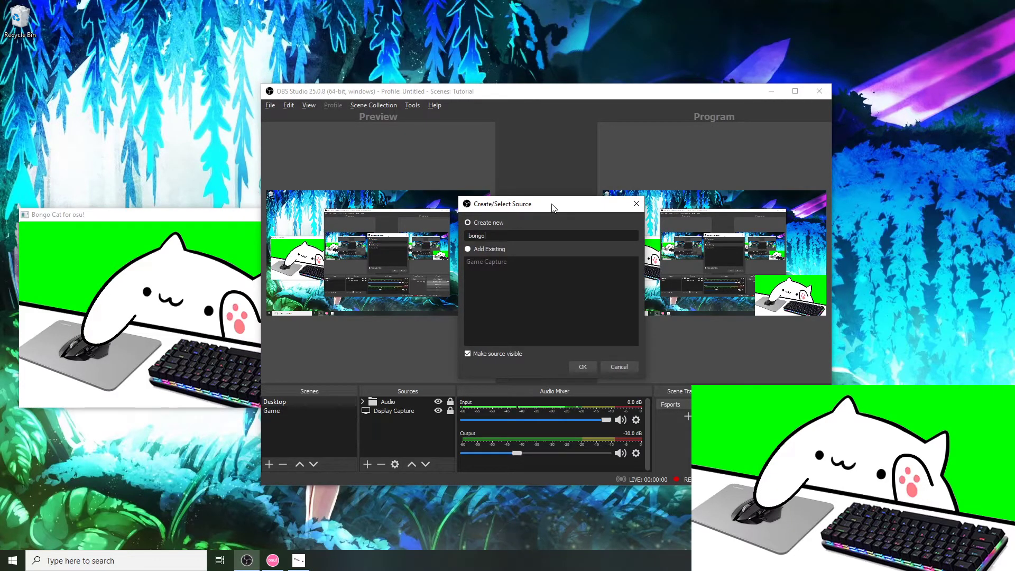
pyautogui.press('Return')
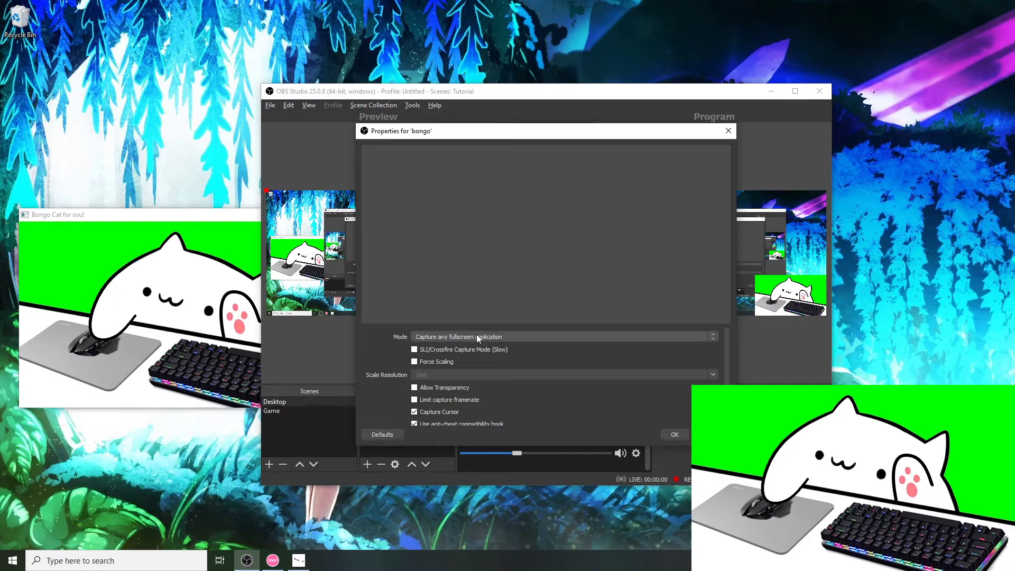
pyautogui.click(478, 336)
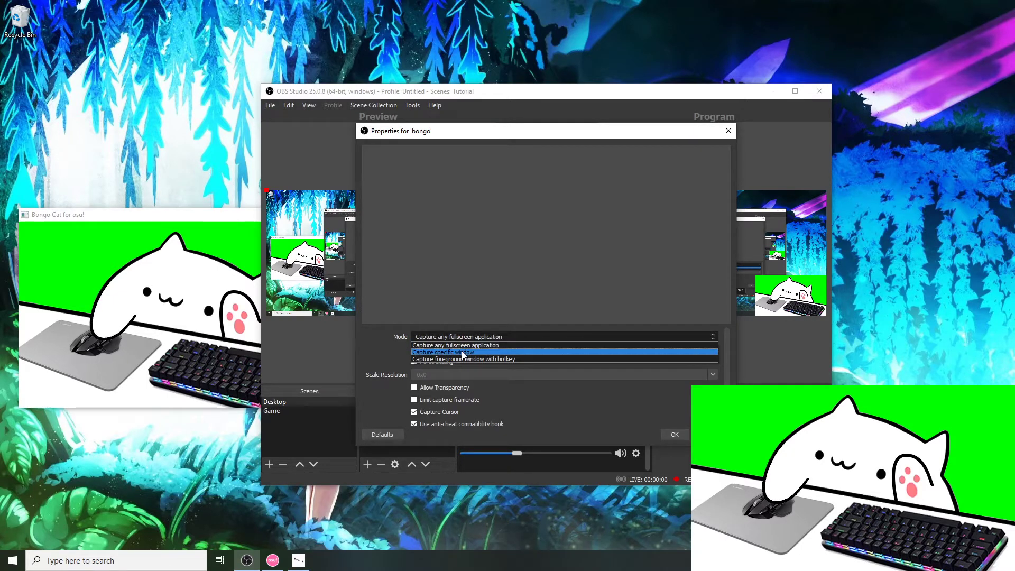
pyautogui.click(463, 352)
pyautogui.click(474, 317)
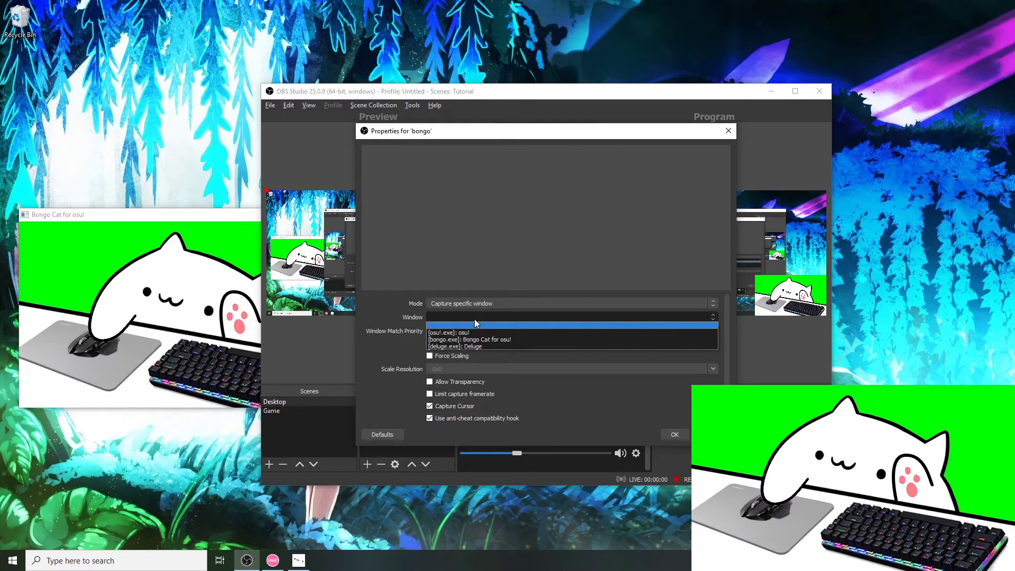
pyautogui.click(511, 339)
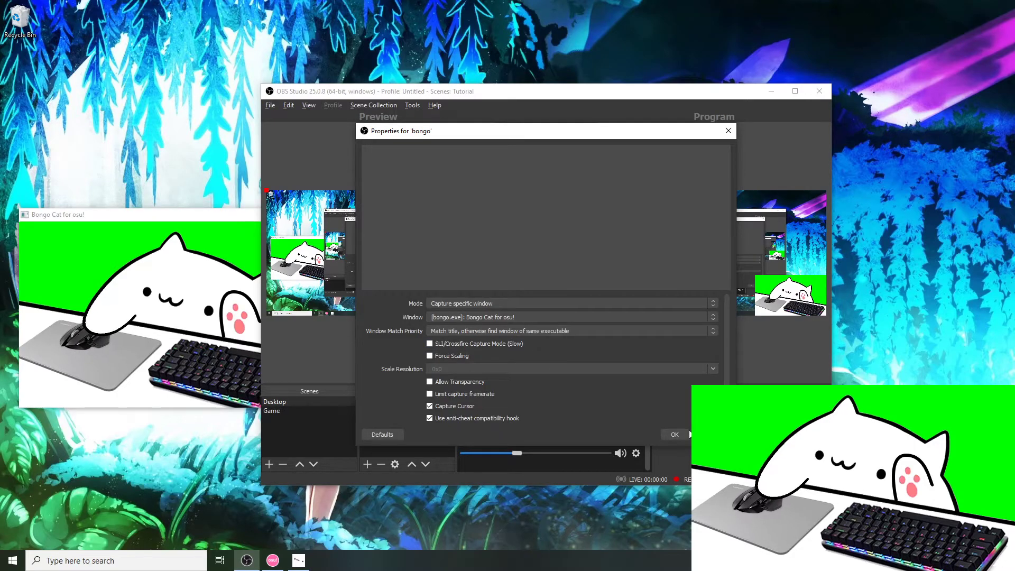
pyautogui.click(669, 434)
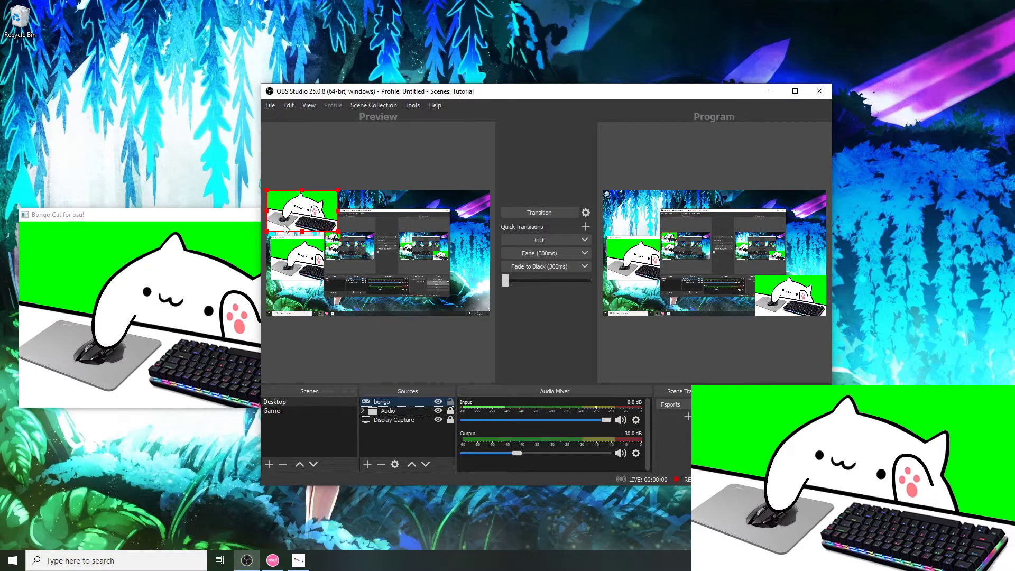
pyautogui.moveTo(289, 216)
pyautogui.mouseDown()
pyautogui.moveTo(385, 244)
pyautogui.moveTo(438, 294)
pyautogui.mouseUp()
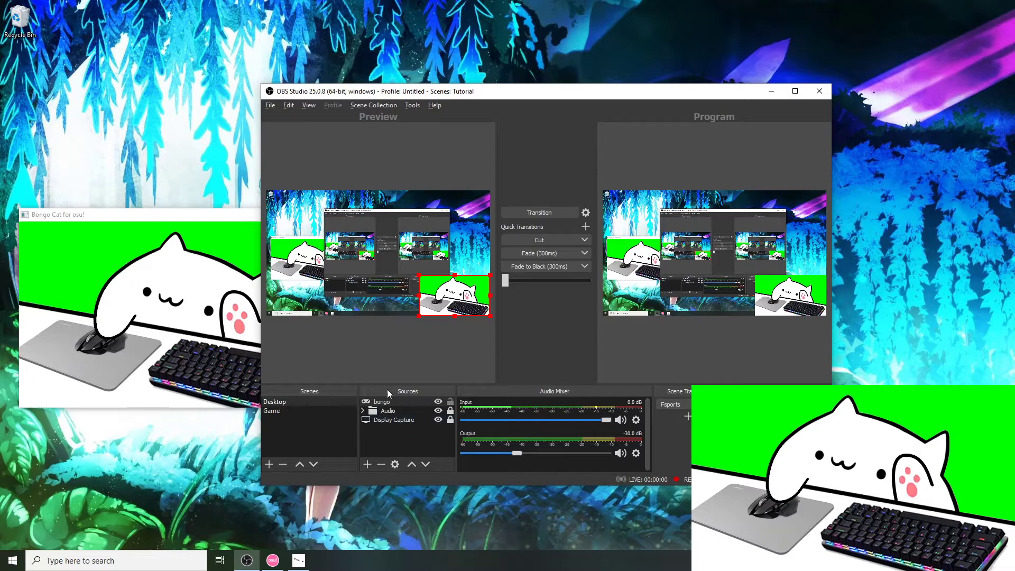
# Add a Chroma Key filter to the bongo source to remove its green background
pyautogui.rightClick(385, 403)
pyautogui.click(426, 385)
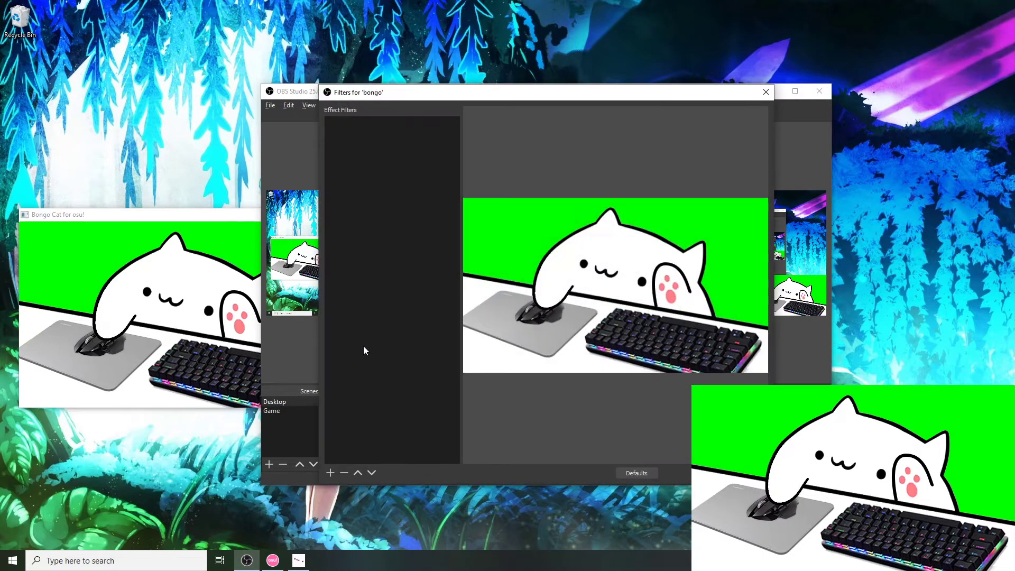
pyautogui.click(336, 470)
pyautogui.click(372, 363)
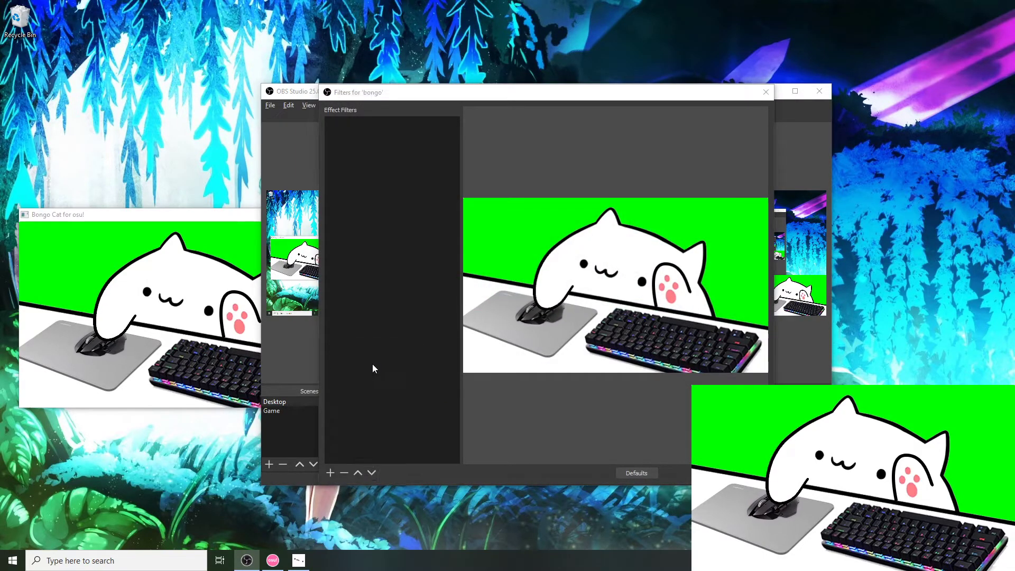
pyautogui.click(526, 311)
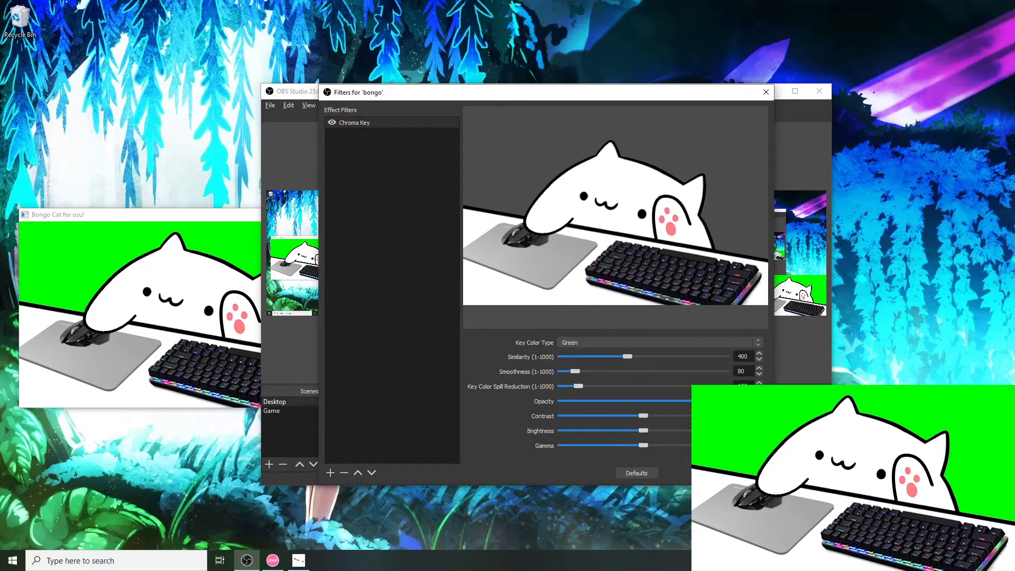
pyautogui.press('Escape')
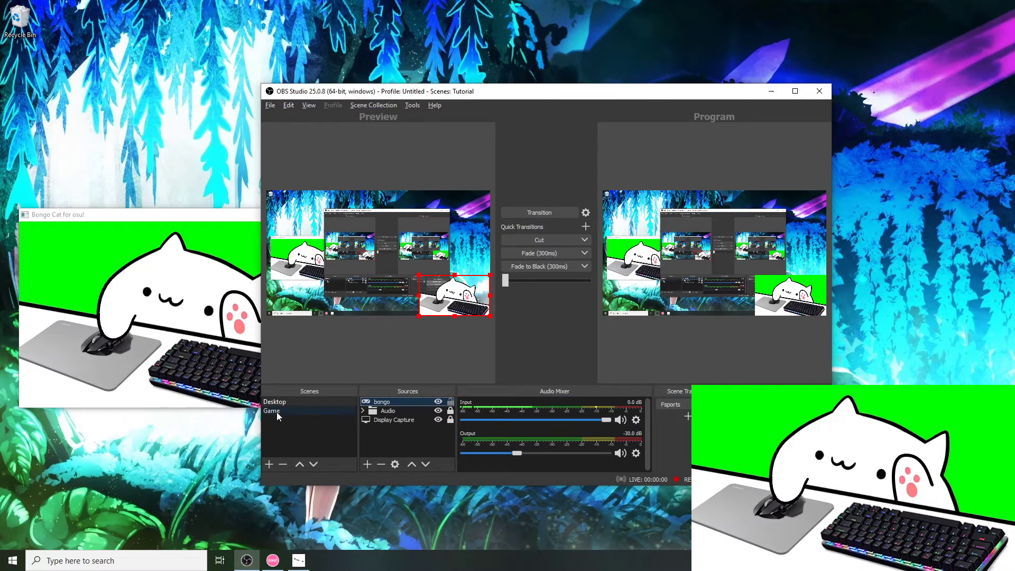
# Add the existing bongo source to the Game scene's bottom-right corner, then return to Desktop and osu!
pyautogui.click(277, 412)
pyautogui.click(372, 462)
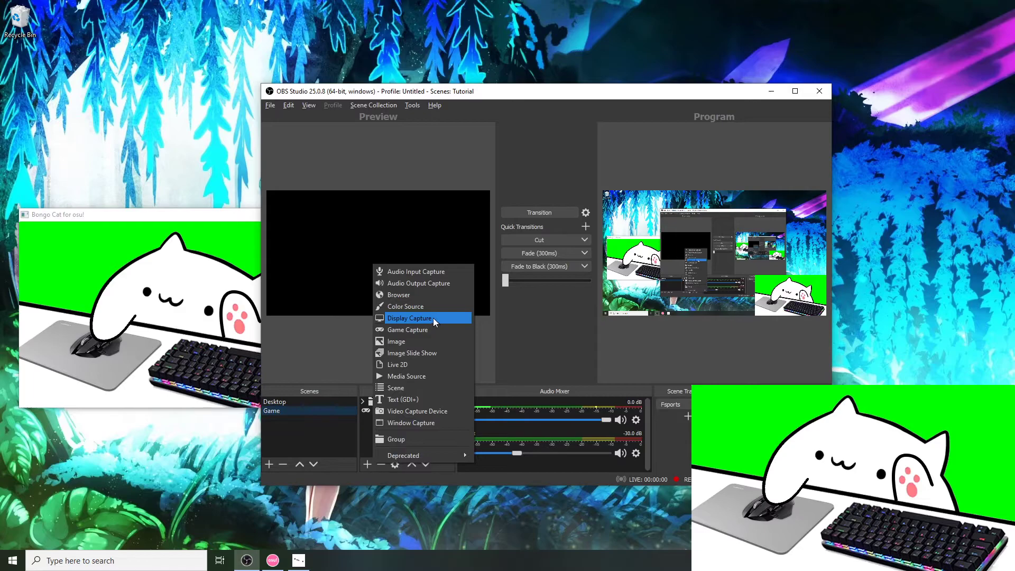
pyautogui.click(407, 330)
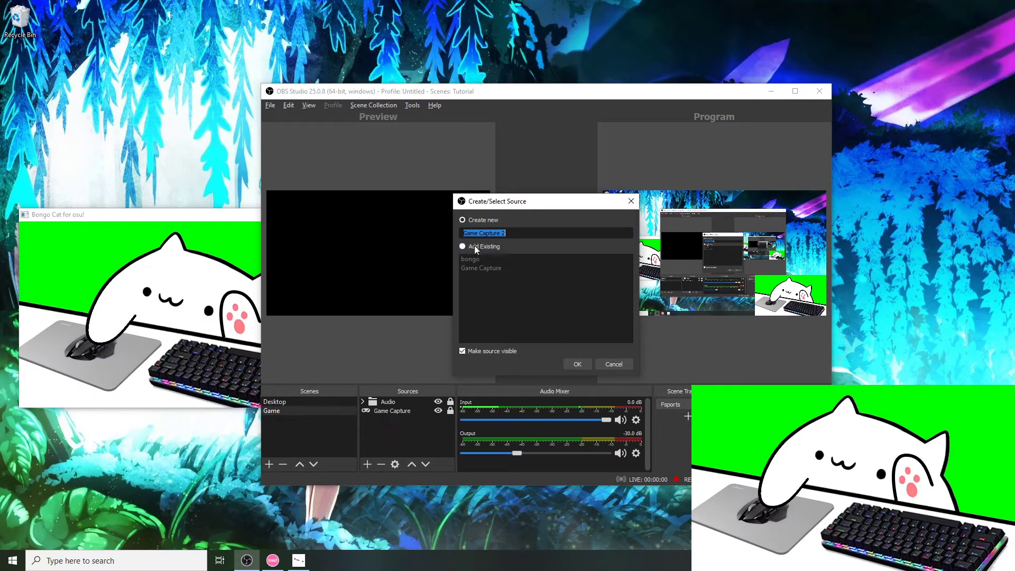
pyautogui.click(575, 363)
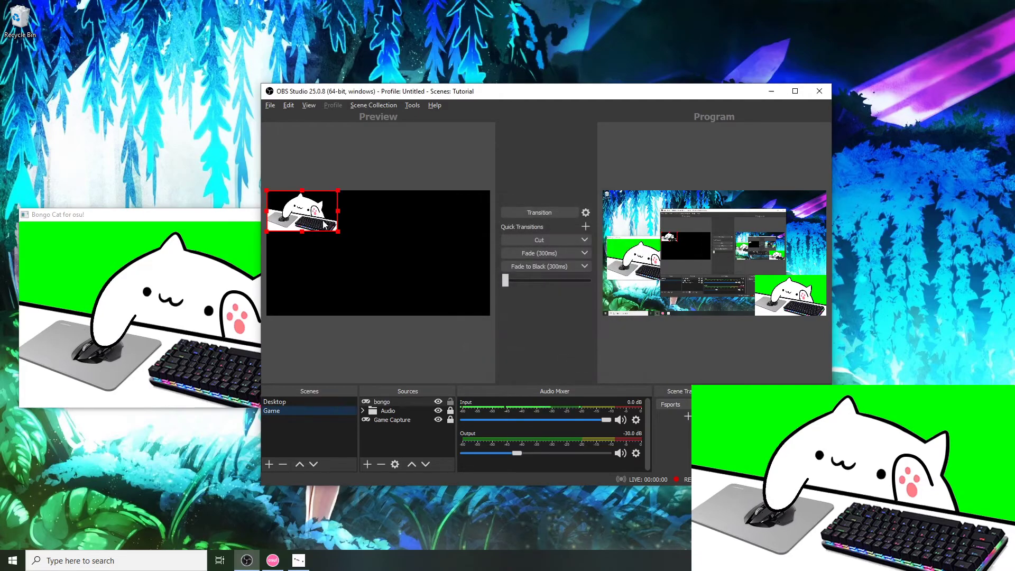
pyautogui.moveTo(280, 209); pyautogui.dragTo(451, 299)
pyautogui.click(305, 400)
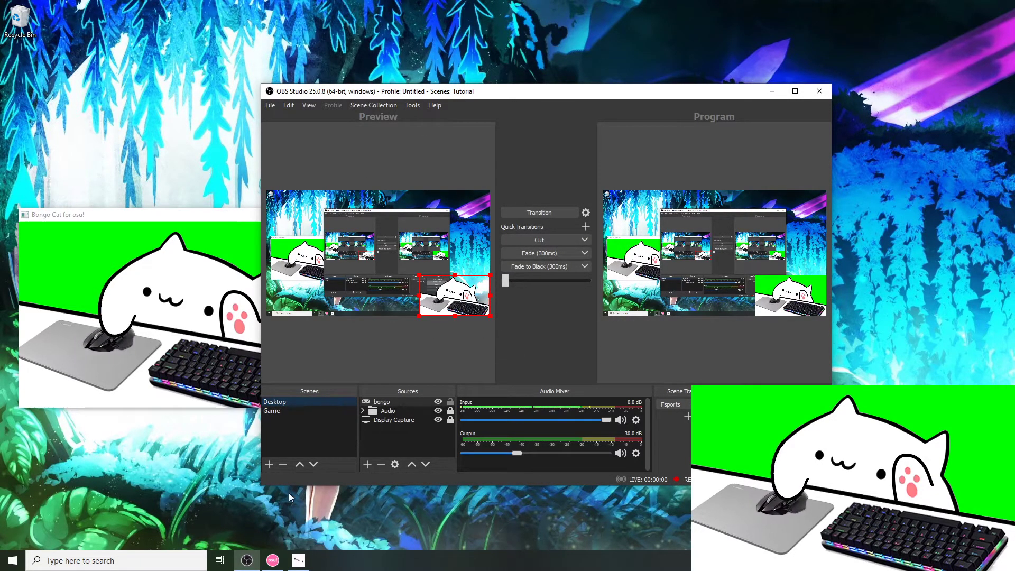
pyautogui.click(272, 560)
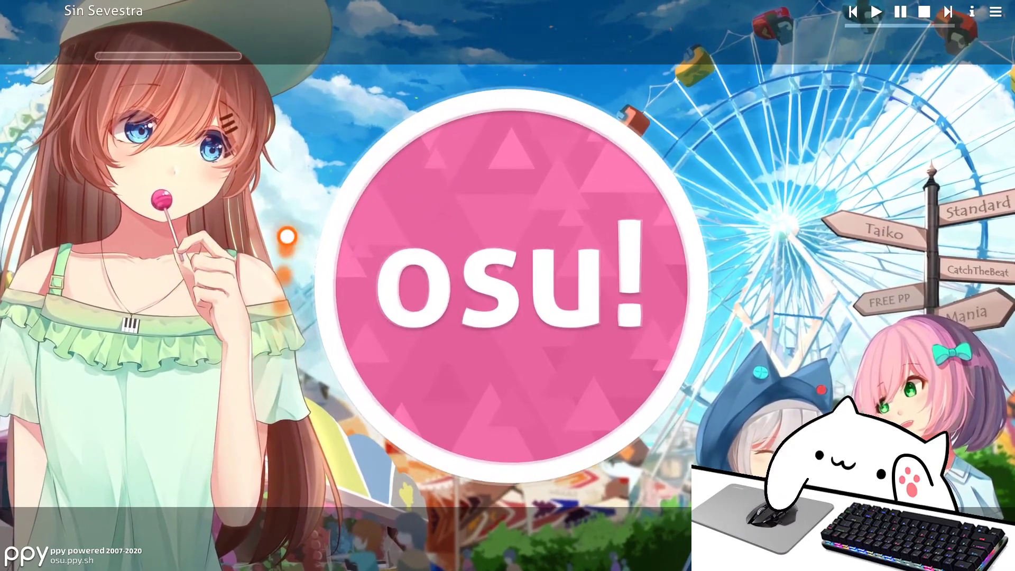
# Go to solo song selection in osu! and start Violence Trigger on [Arc]'s Extra
pyautogui.click(414, 256)
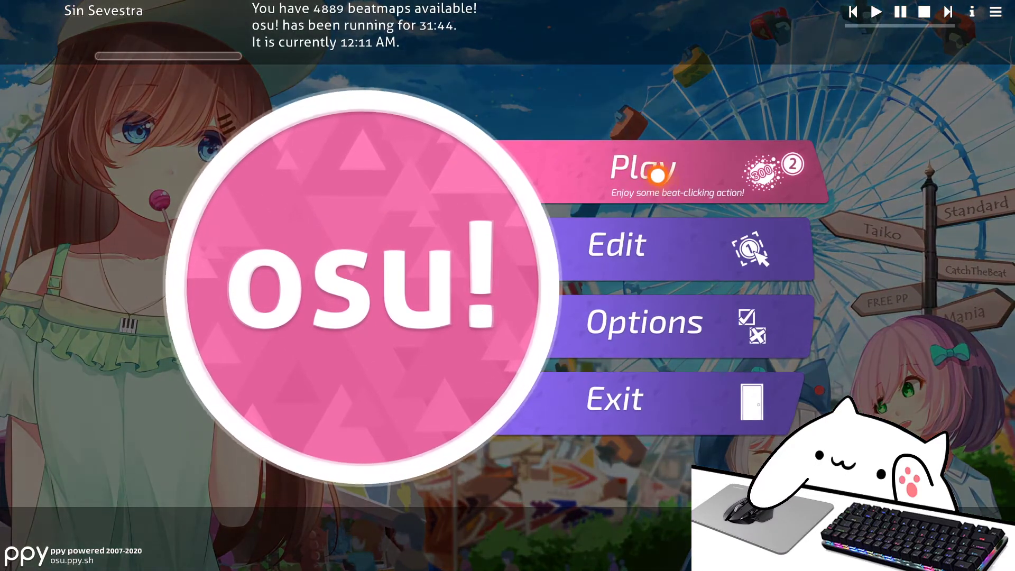
pyautogui.click(658, 175)
pyautogui.click(528, 220)
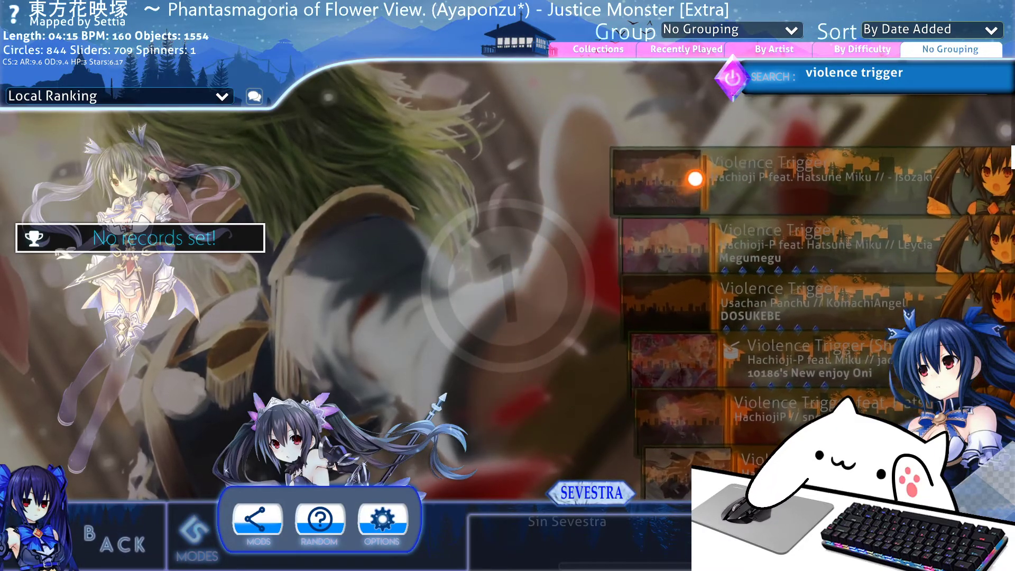
pyautogui.click(695, 178)
pyautogui.click(557, 206)
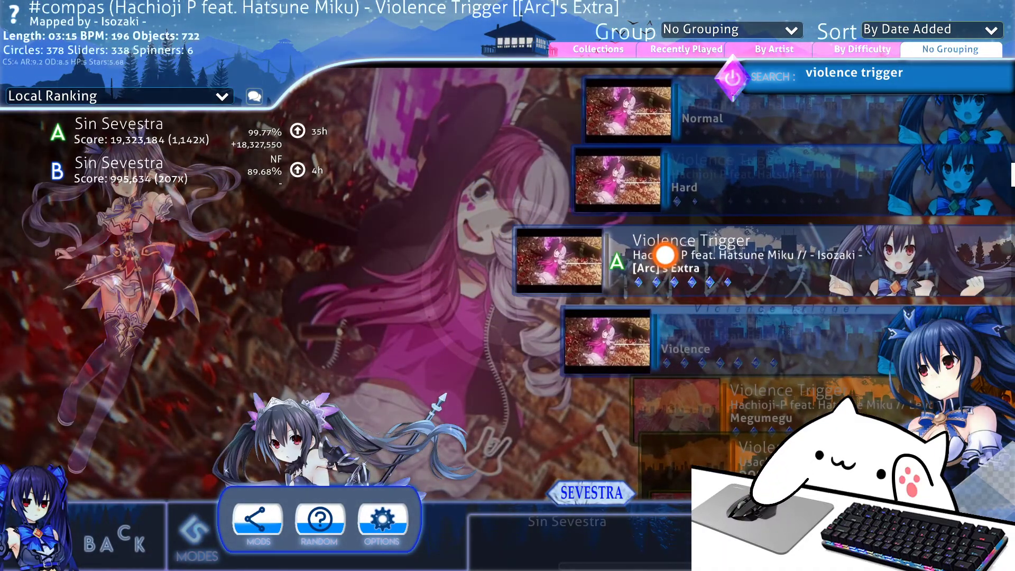
pyautogui.click(653, 250)
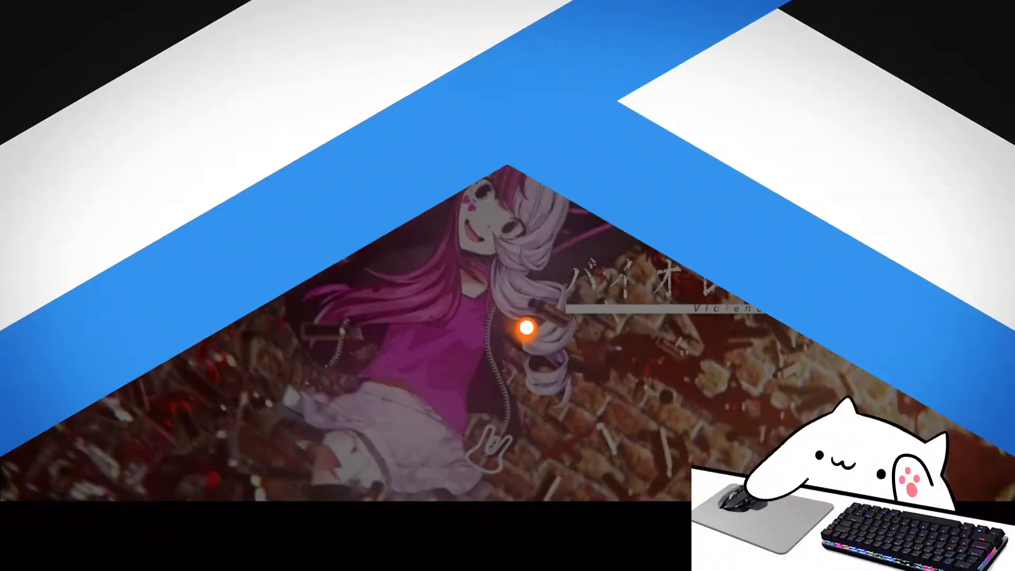
# Play the opening circles, sliders and spinner of Violence Trigger with the Z key
pyautogui.press('z')
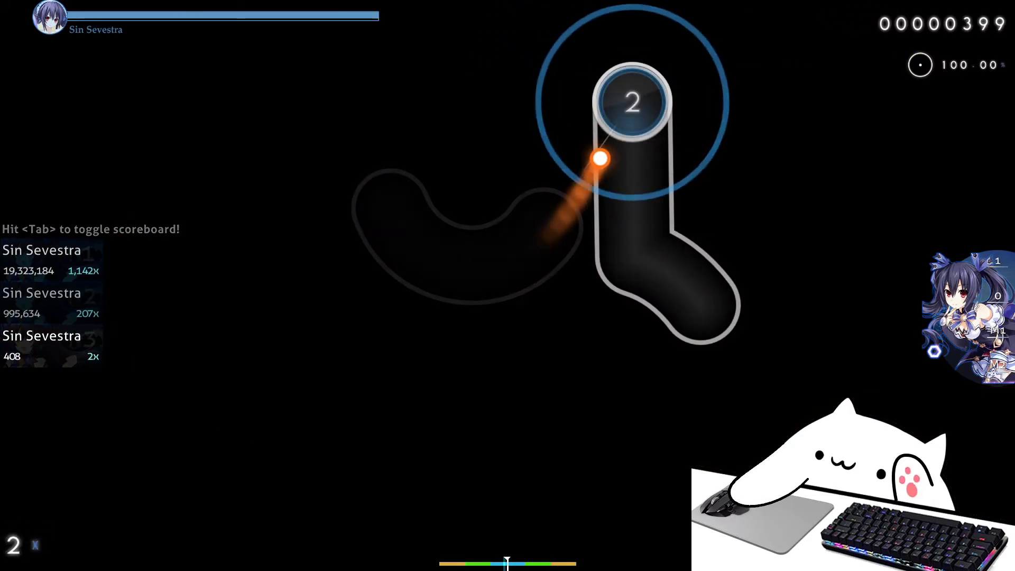
pyautogui.press('z')
pyautogui.press('z')
pyautogui.press('z')
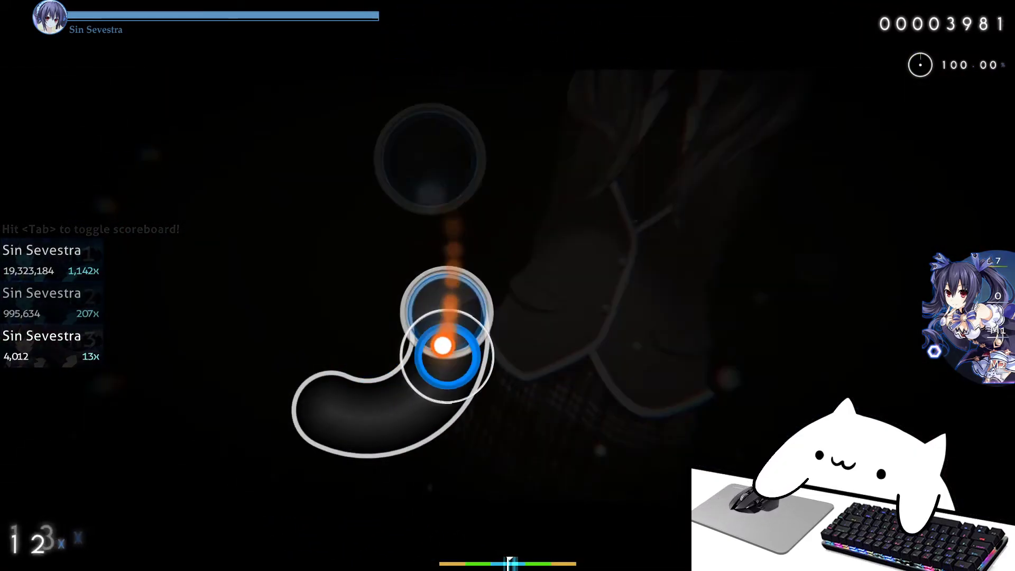
pyautogui.press('z')
pyautogui.press('z')
pyautogui.press('z')
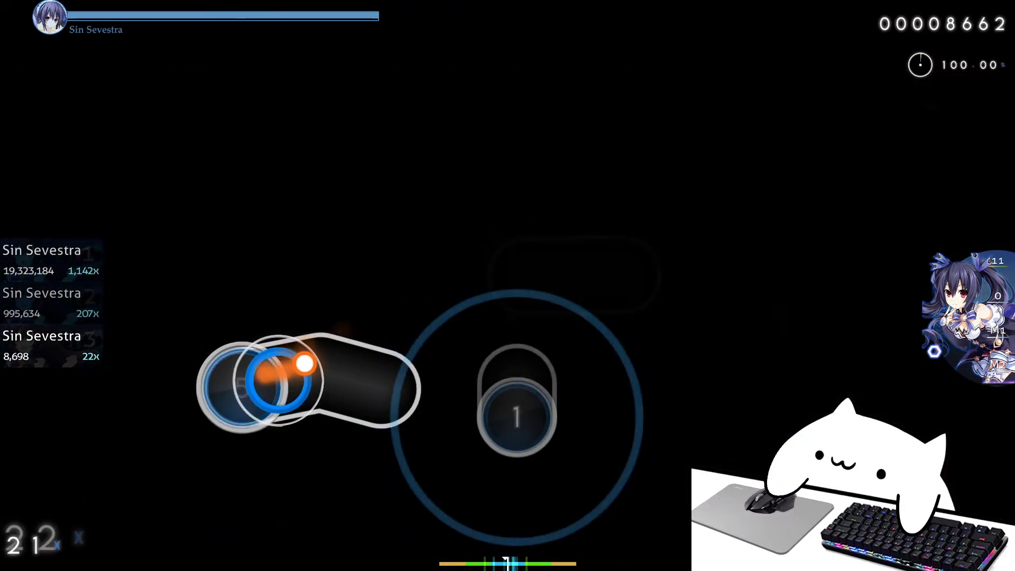
pyautogui.press('z')
pyautogui.press('z')
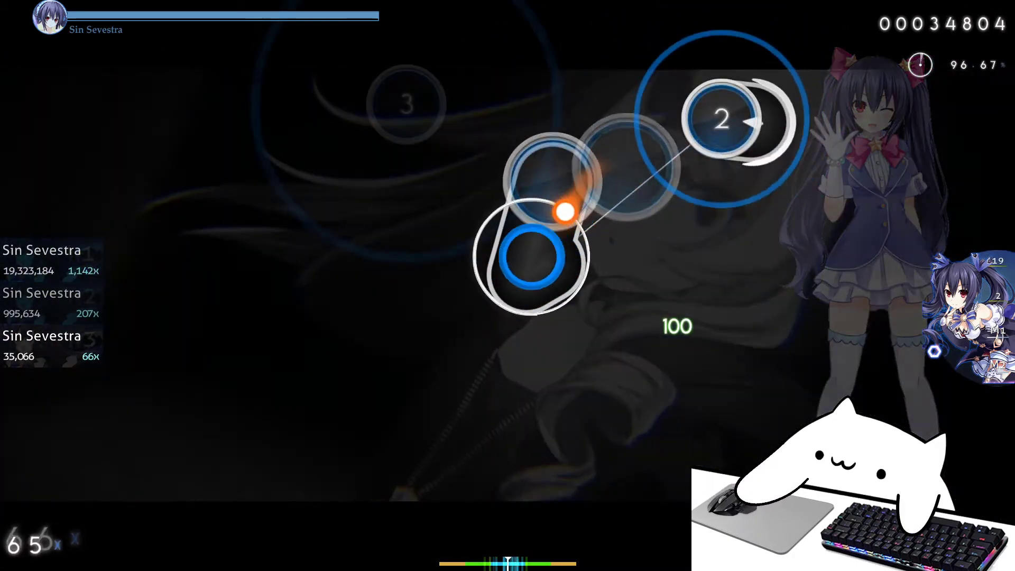
pyautogui.press('z')
pyautogui.press('z')
pyautogui.press('z')
pyautogui.press('z')
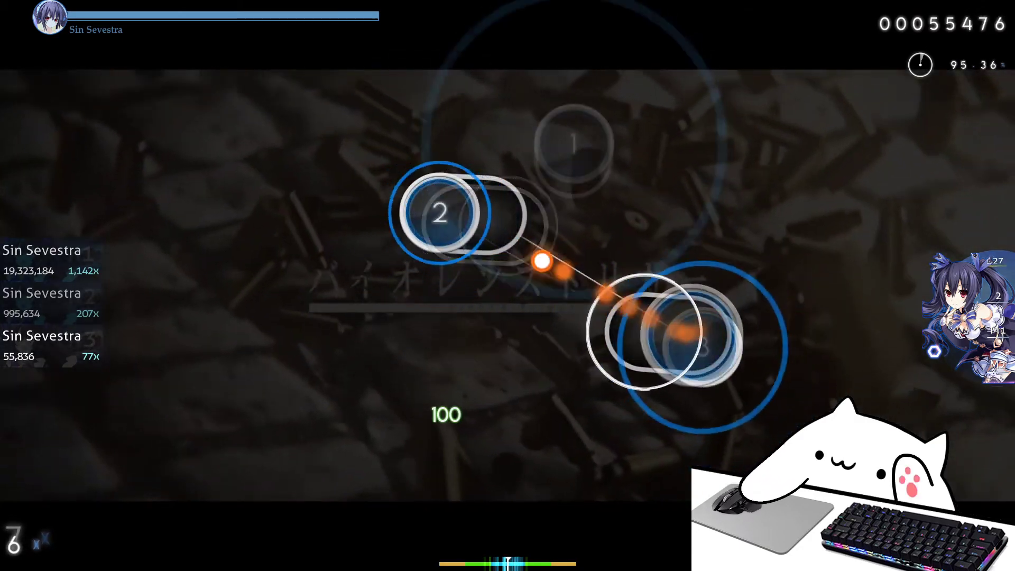
pyautogui.press('z')
pyautogui.press('z')
pyautogui.press('z')
pyautogui.press('z')
pyautogui.press('z')
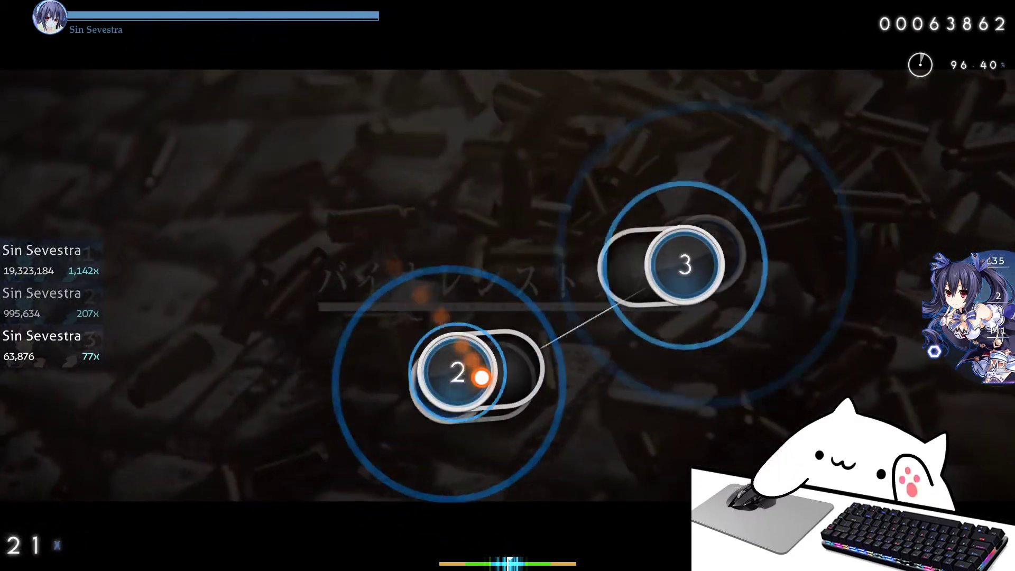
pyautogui.press('z')
pyautogui.press('z')
pyautogui.press('z')
pyautogui.press('z')
pyautogui.press('z')
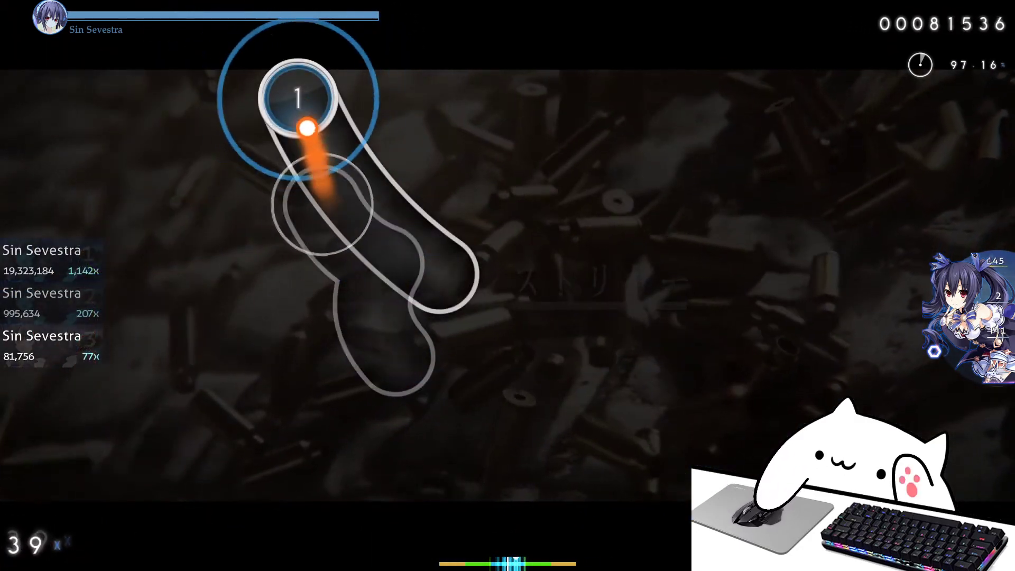
pyautogui.press('z')
pyautogui.press('z')
pyautogui.press('z')
pyautogui.press('z')
pyautogui.press('z')
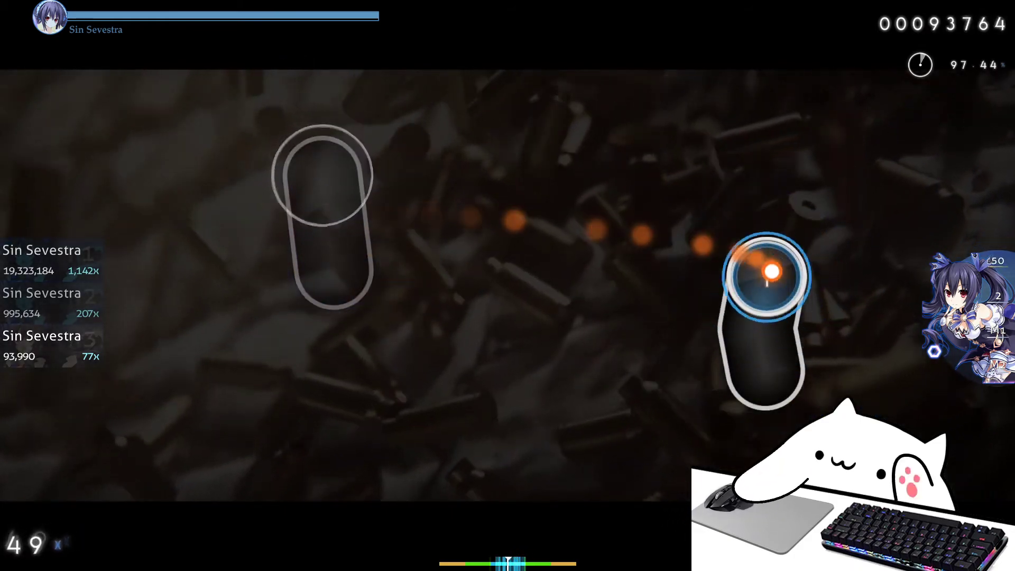
pyautogui.press('z')
pyautogui.press('z')
pyautogui.press('z')
pyautogui.press('z')
pyautogui.press('z')
pyautogui.press('z')
pyautogui.press('z')
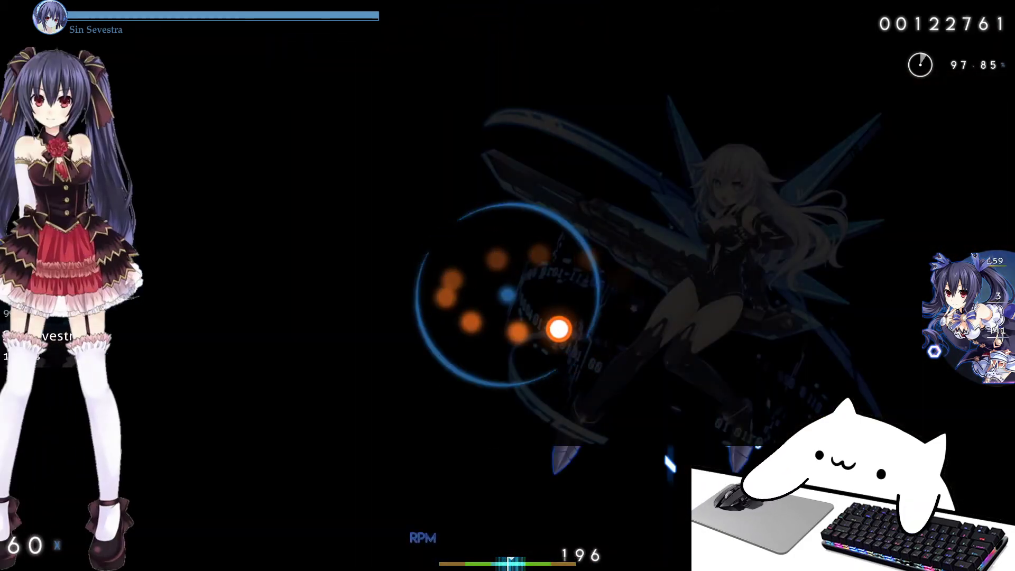
pyautogui.press('z')
pyautogui.press('z')
pyautogui.press('z')
pyautogui.press('z')
pyautogui.press('z')
pyautogui.press('z')
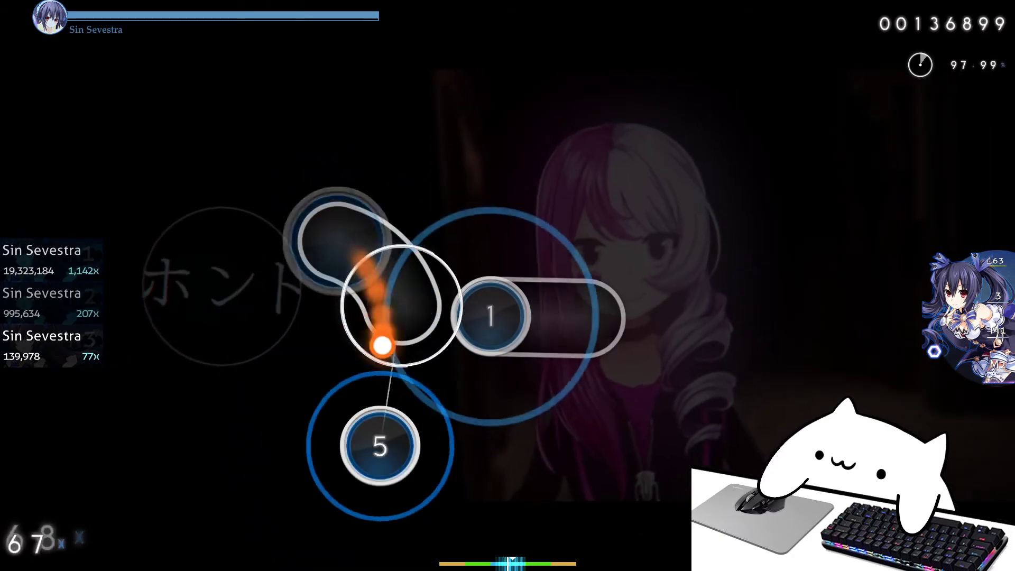
pyautogui.press('z')
pyautogui.press('z')
pyautogui.press('z')
pyautogui.press('z')
pyautogui.press('z')
# Pause the map, quit it, and go back to the osu! main menu
pyautogui.press('Escape')
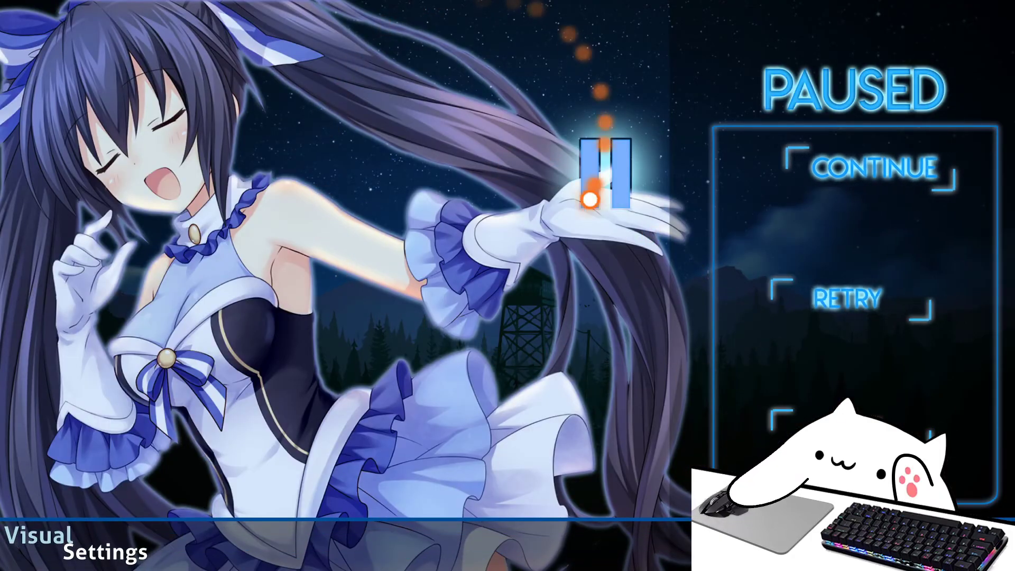
pyautogui.click(776, 422)
pyautogui.press('Escape')
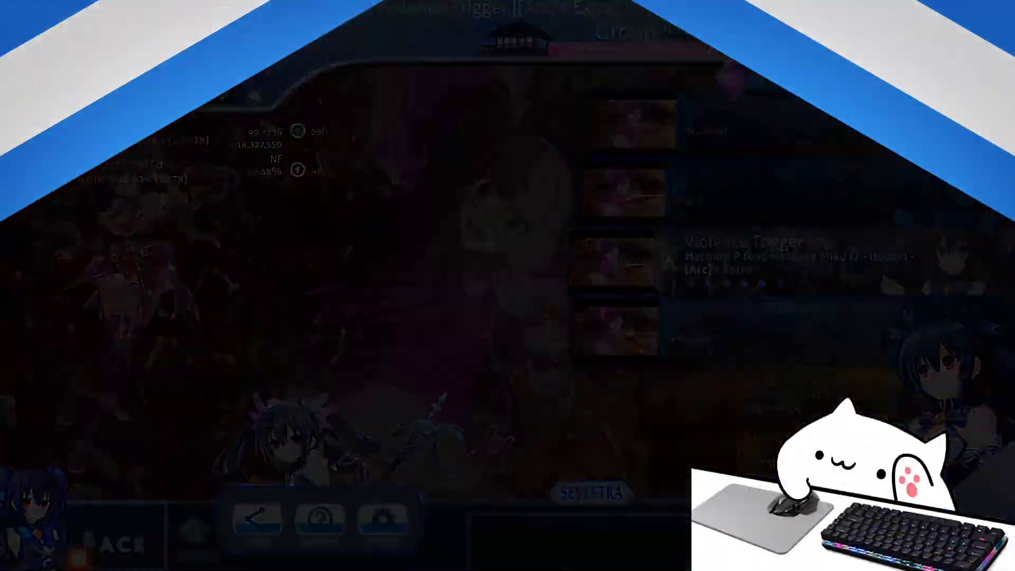
# Exit osu!, close the Bongo Cat window, and recentre the OBS window
pyautogui.press('Escape')
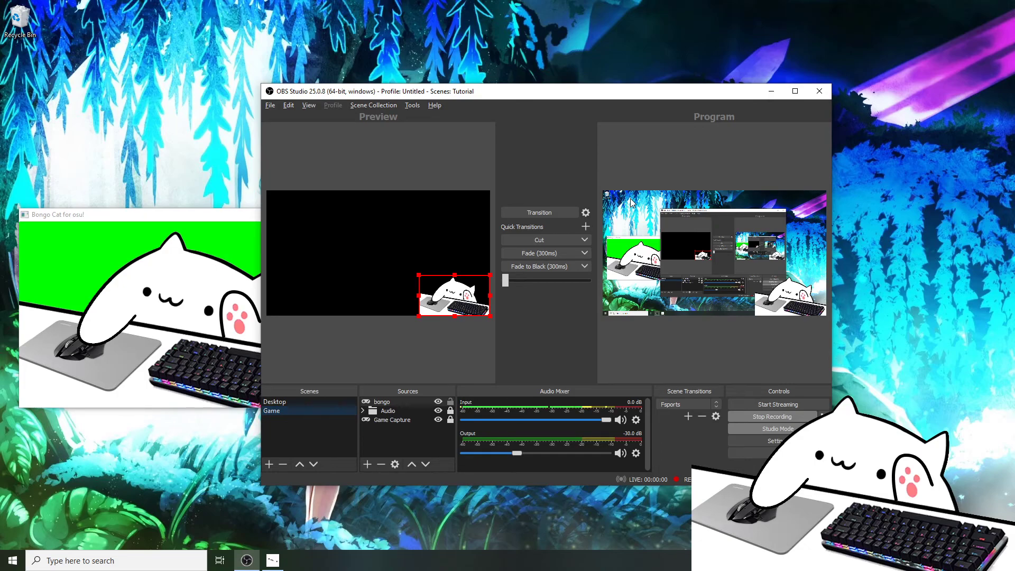
pyautogui.moveTo(134, 215)
pyautogui.mouseDown()
pyautogui.moveTo(153, 99)
pyautogui.moveTo(147, 36)
pyautogui.mouseUp()
pyautogui.moveTo(524, 98)
pyautogui.mouseDown()
pyautogui.moveTo(634, 121)
pyautogui.moveTo(631, 112)
pyautogui.mouseUp()
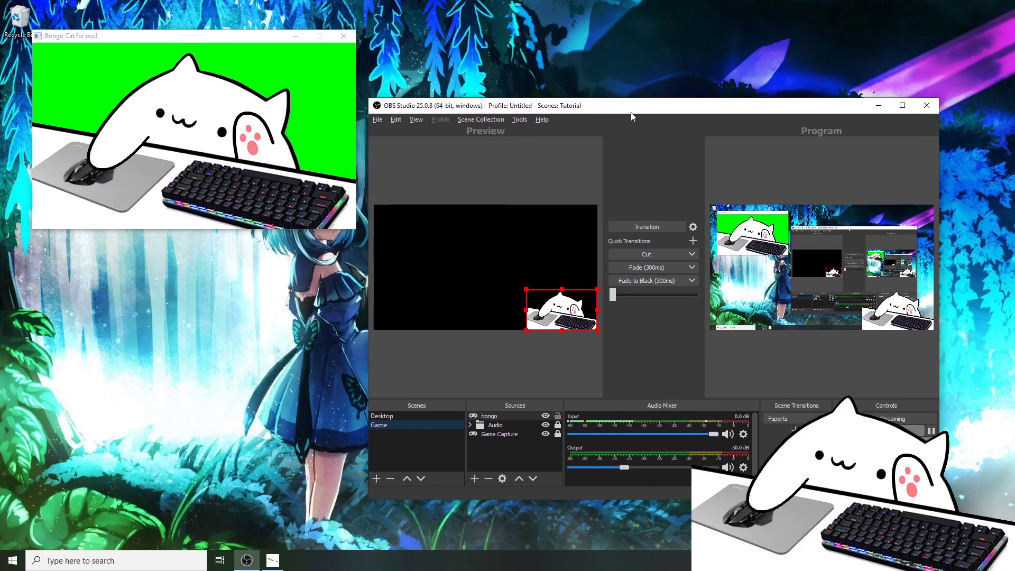
pyautogui.click(343, 35)
pyautogui.moveTo(603, 107); pyautogui.dragTo(421, 94)
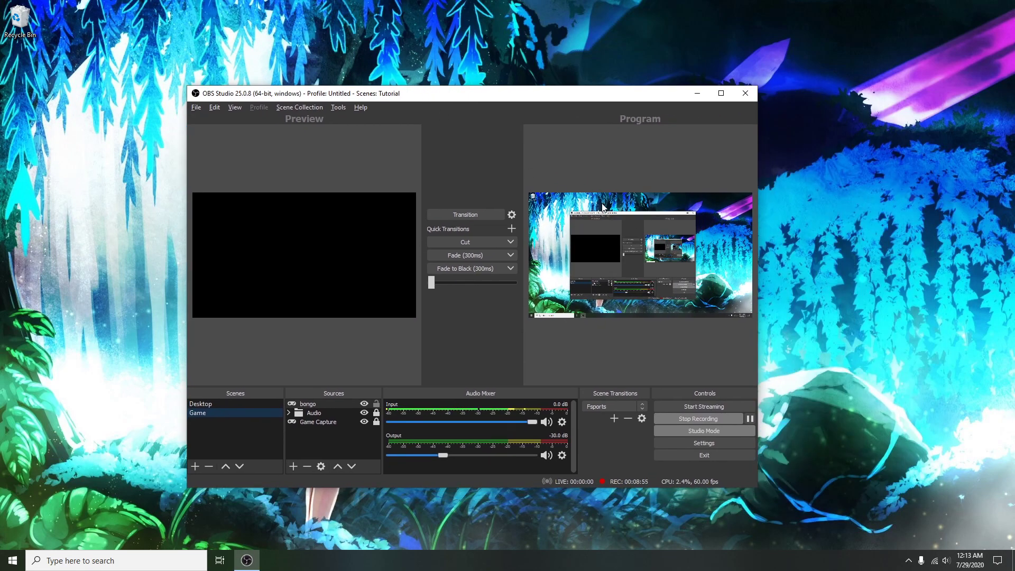